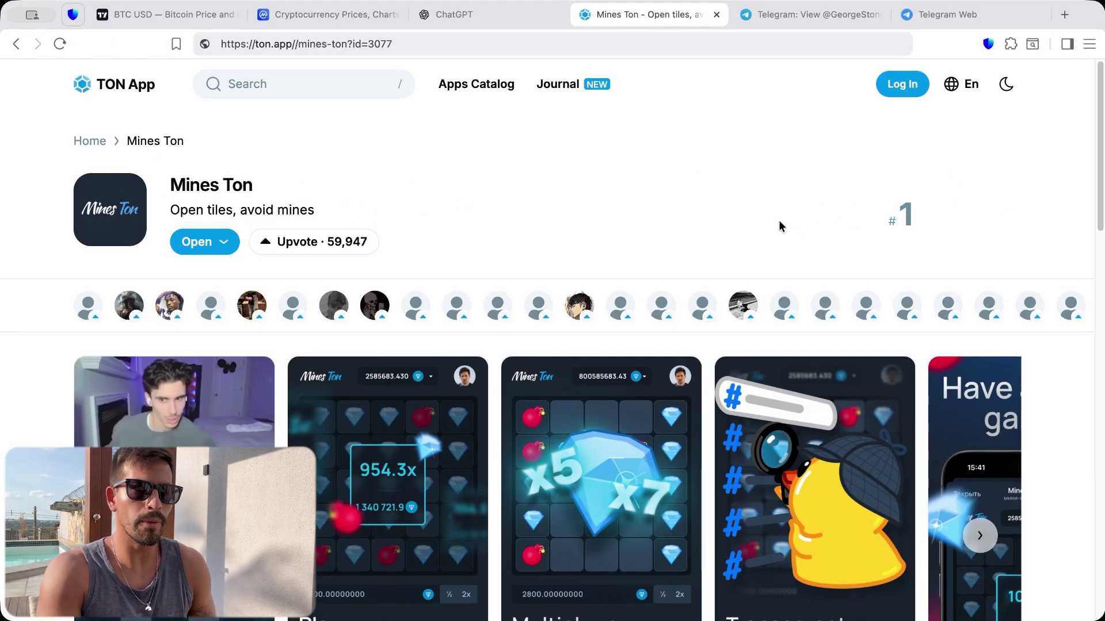
{"action": "left_click", "coordinate": [835, 15]}
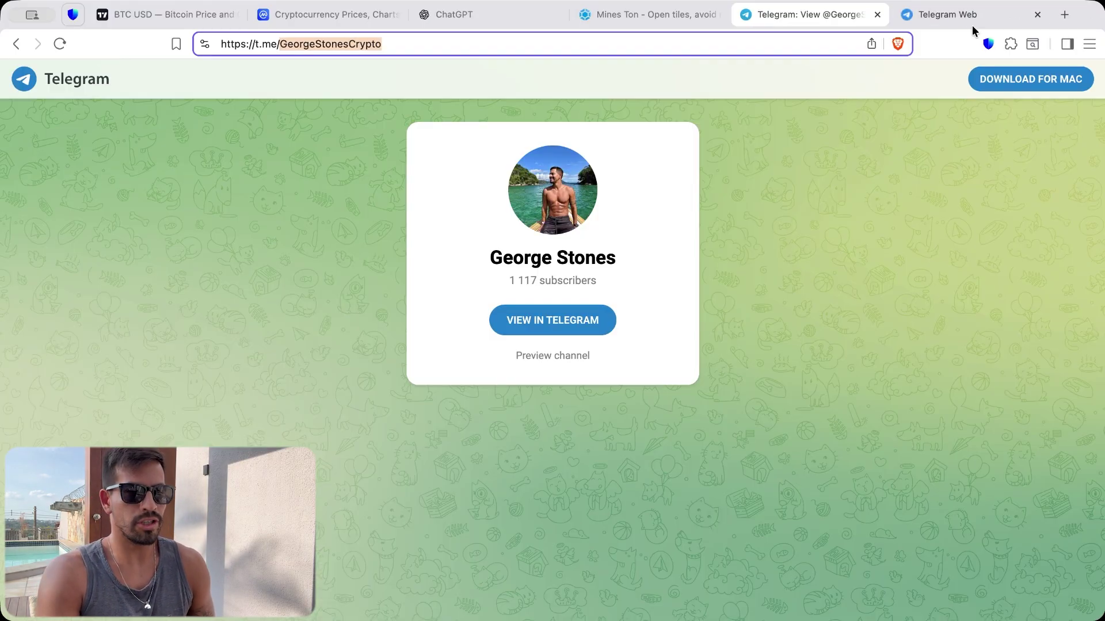
{"action": "left_click", "coordinate": [976, 15]}
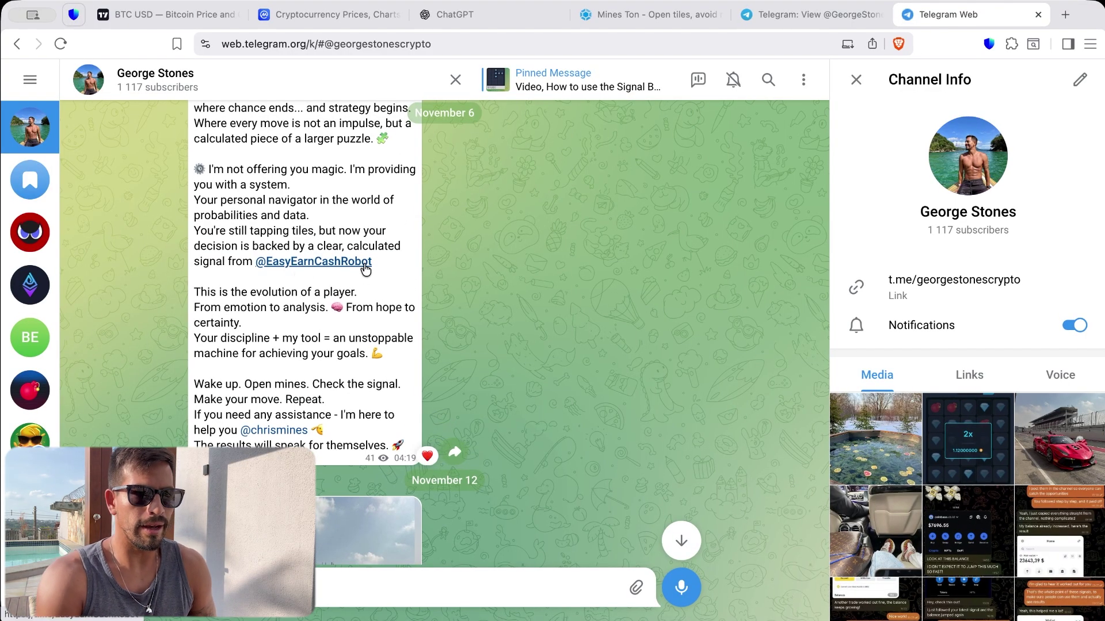
{"action": "left_click", "coordinate": [324, 264]}
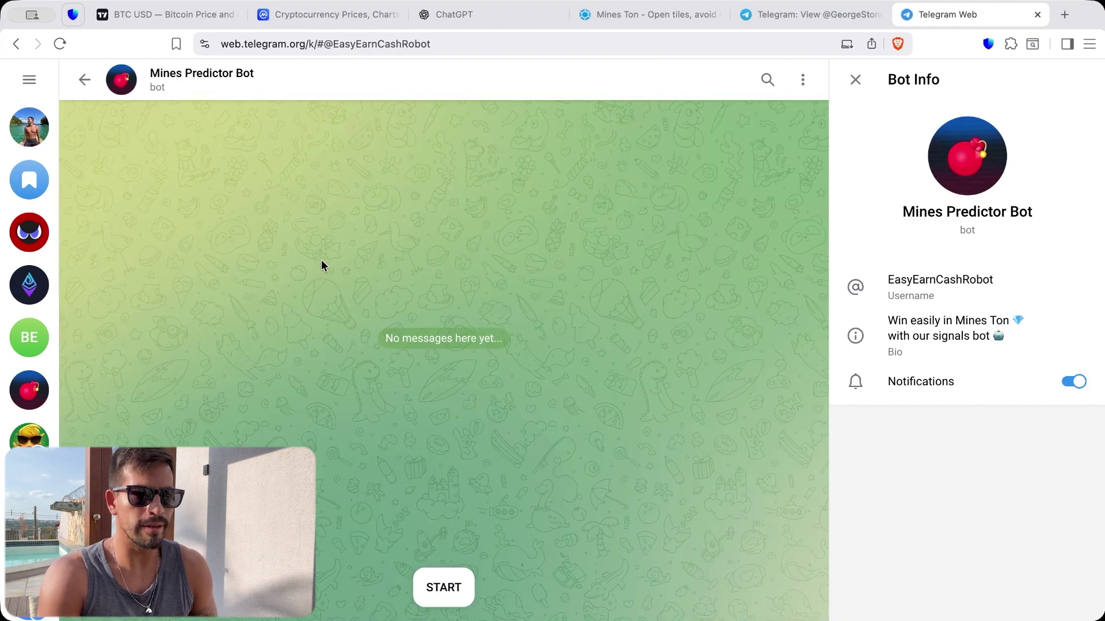
{"action": "left_click", "coordinate": [445, 587]}
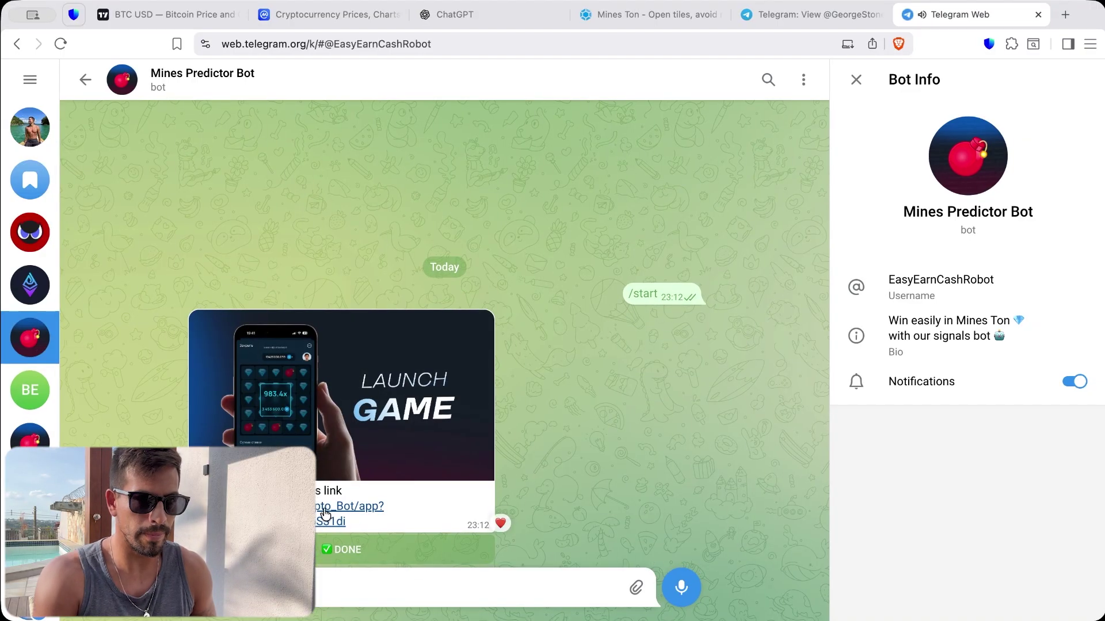
Step: Launch Mines Ton beside the chat and open its Fairness seed details
{"action": "left_click", "coordinate": [330, 516]}
{"action": "left_click", "coordinate": [631, 375]}
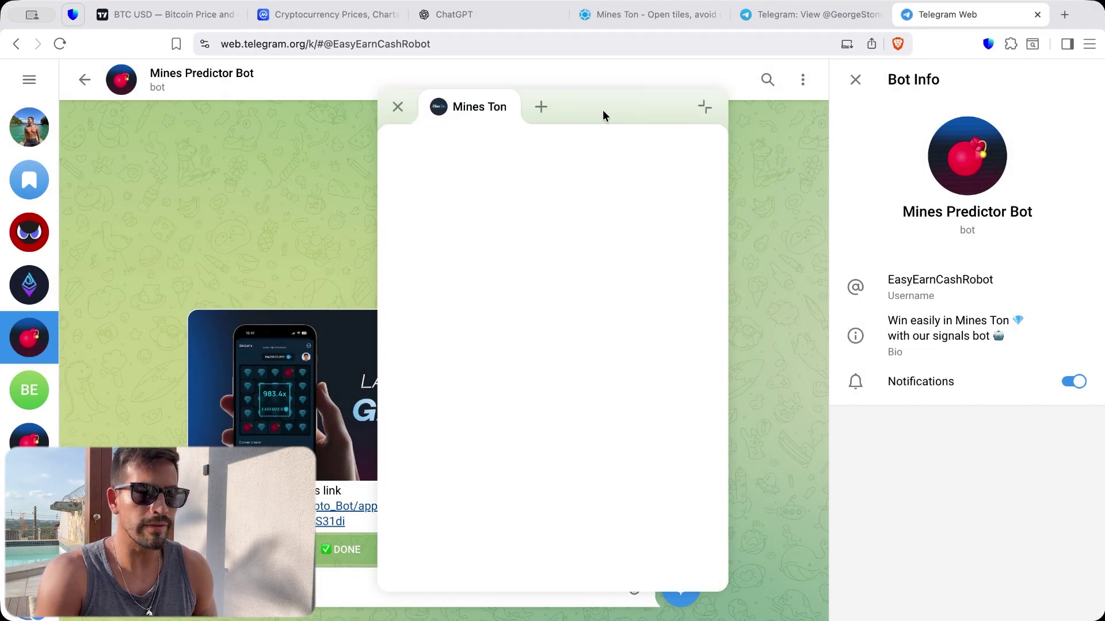
{"action": "left_click_drag", "start_coordinate": [603, 110], "coordinate": [864, 118]}
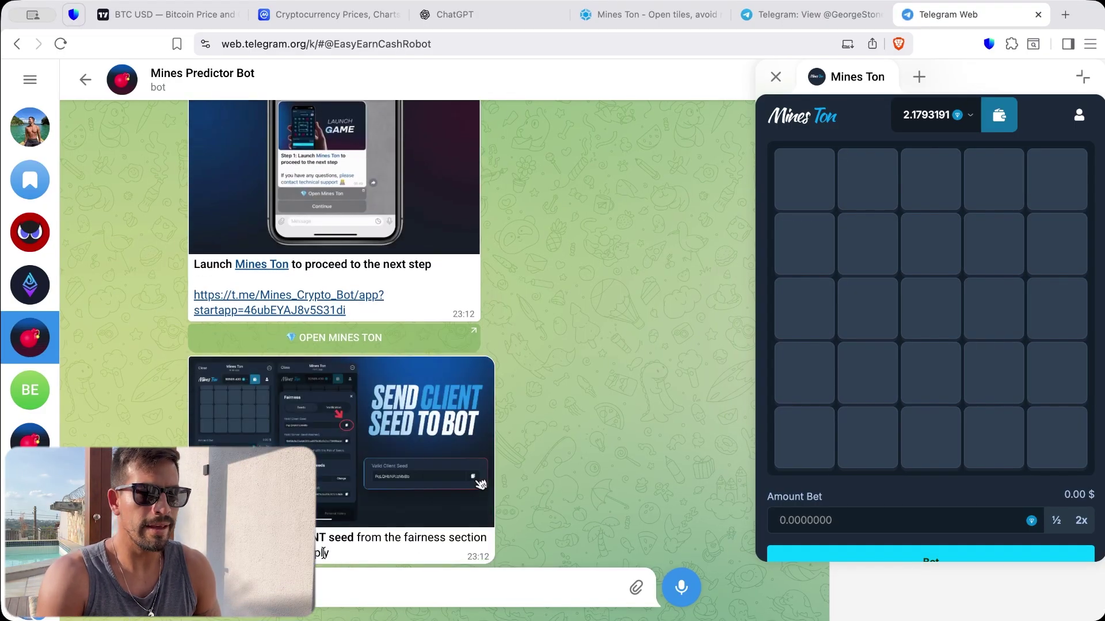
{"action": "scroll", "coordinate": [952, 454], "scroll_direction": "down", "scroll_amount": 3}
{"action": "scroll", "coordinate": [952, 454], "scroll_direction": "down", "scroll_amount": 1}
{"action": "left_click", "coordinate": [1048, 526]}
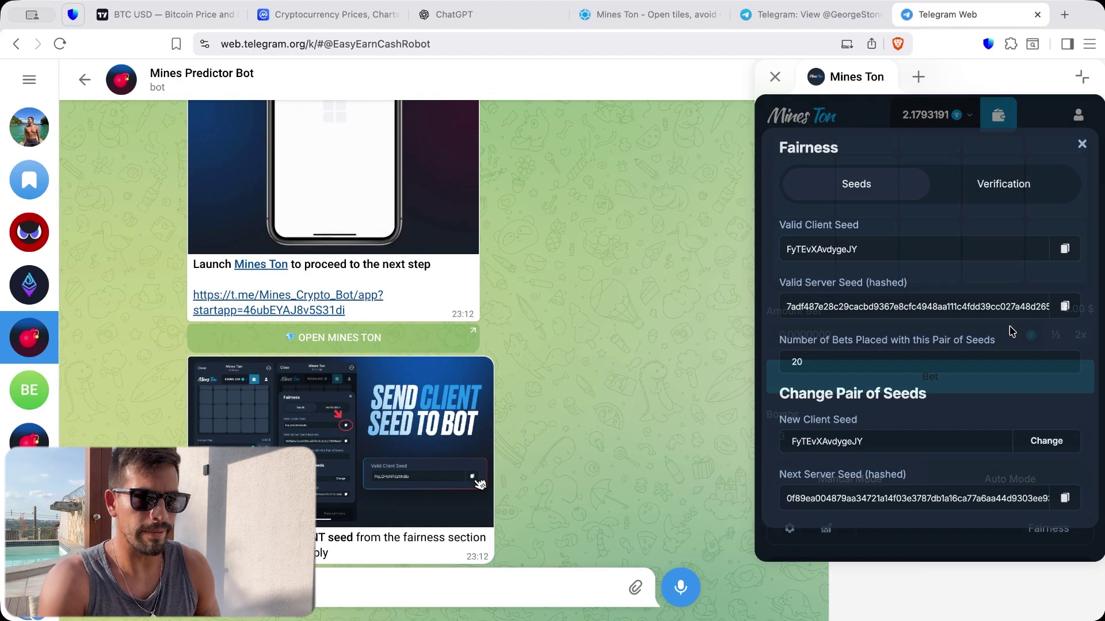
Step: Copy the game's client seed and send it to the bot
{"action": "left_click", "coordinate": [1064, 249]}
{"action": "left_click", "coordinate": [511, 588]}
{"action": "key", "text": "ctrl+v"}
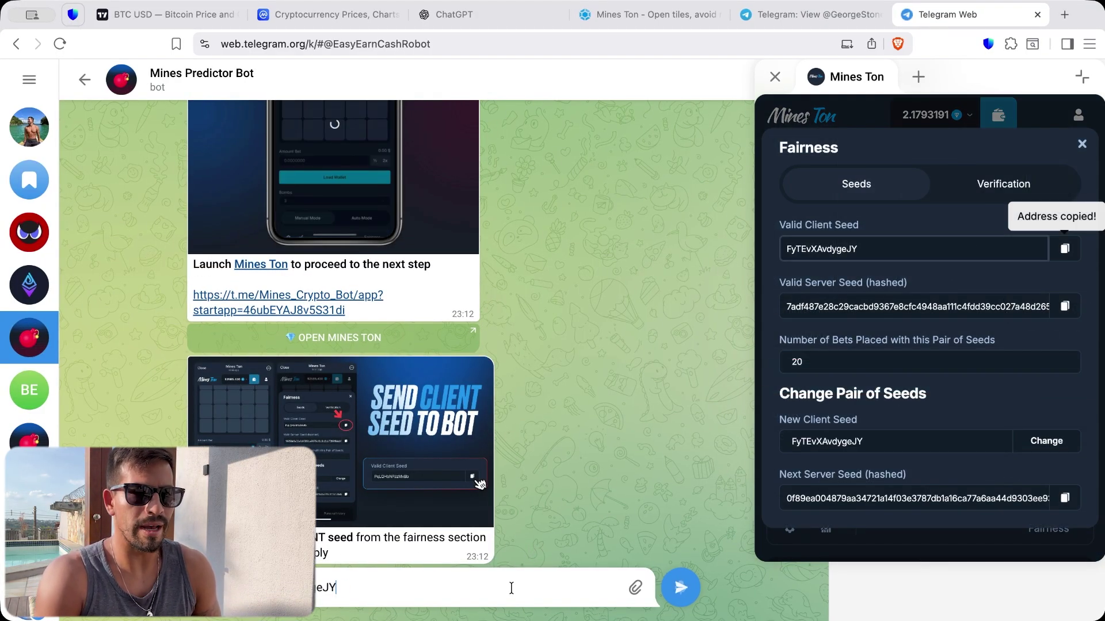
{"action": "key", "text": "Return"}
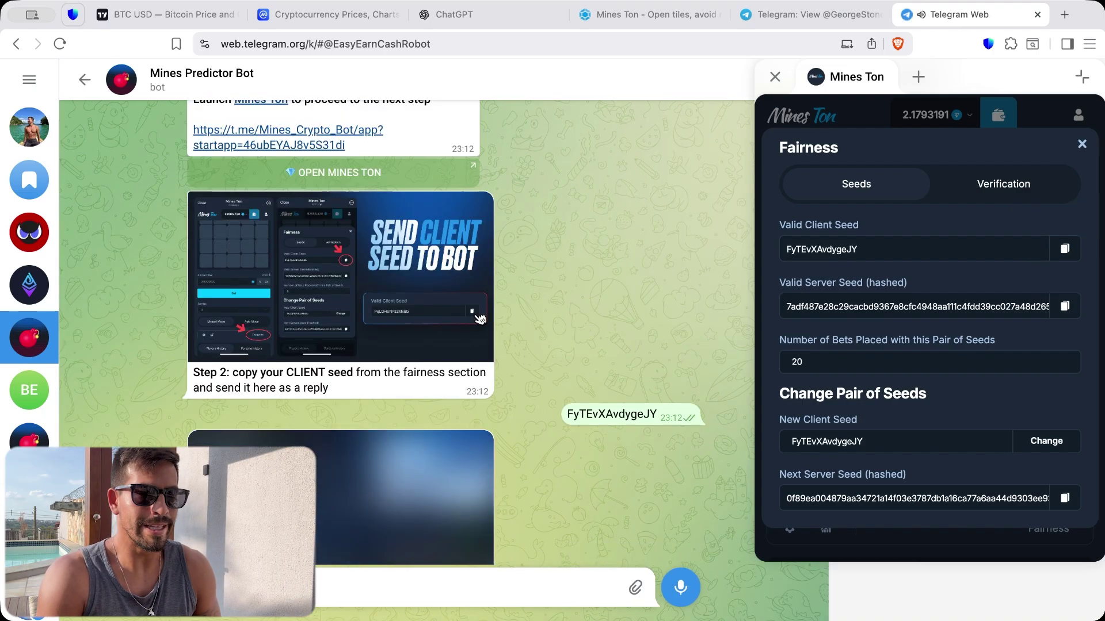
Step: Send the hashed server seed and the bet count 20 to the bot
{"action": "left_click", "coordinate": [875, 310]}
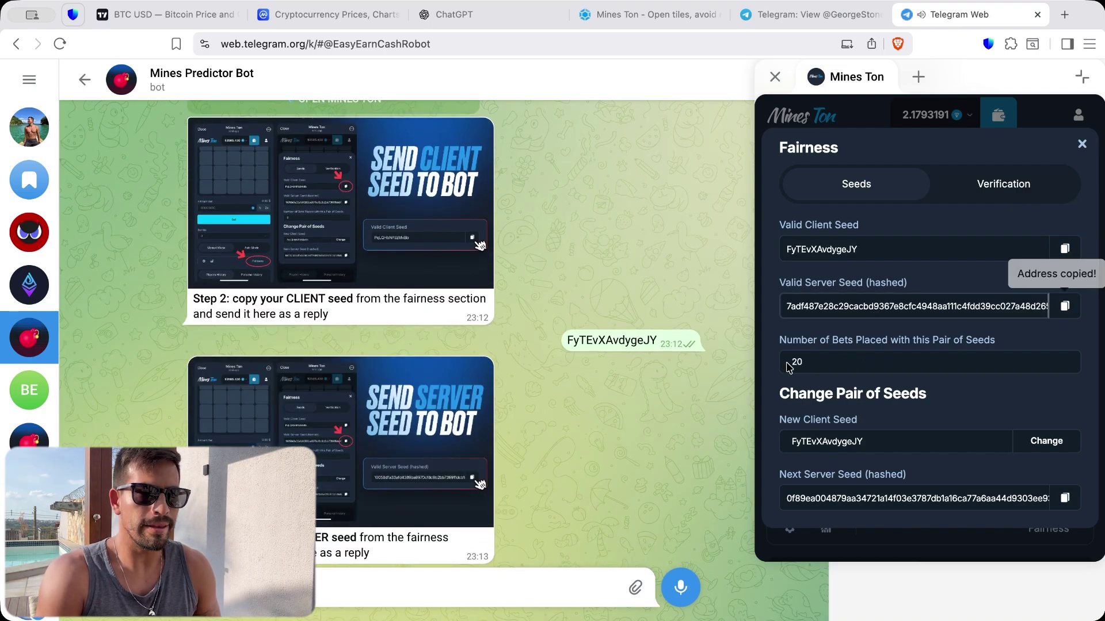
{"action": "left_click", "coordinate": [510, 584]}
{"action": "key", "text": "ctrl+v"}
{"action": "key", "text": "Return"}
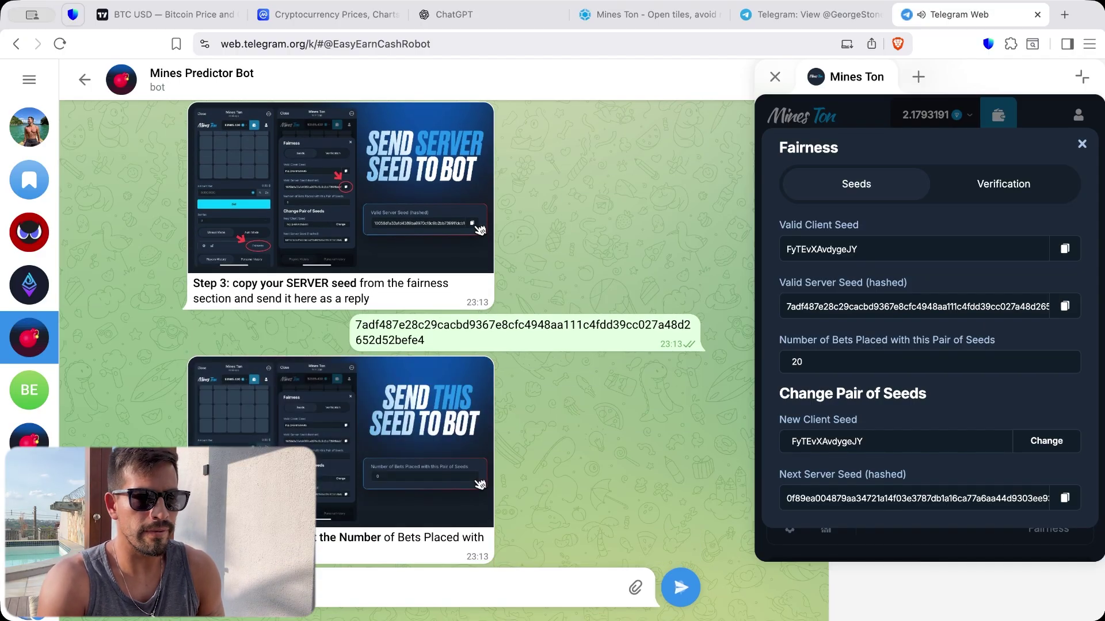
{"action": "key", "text": "Return"}
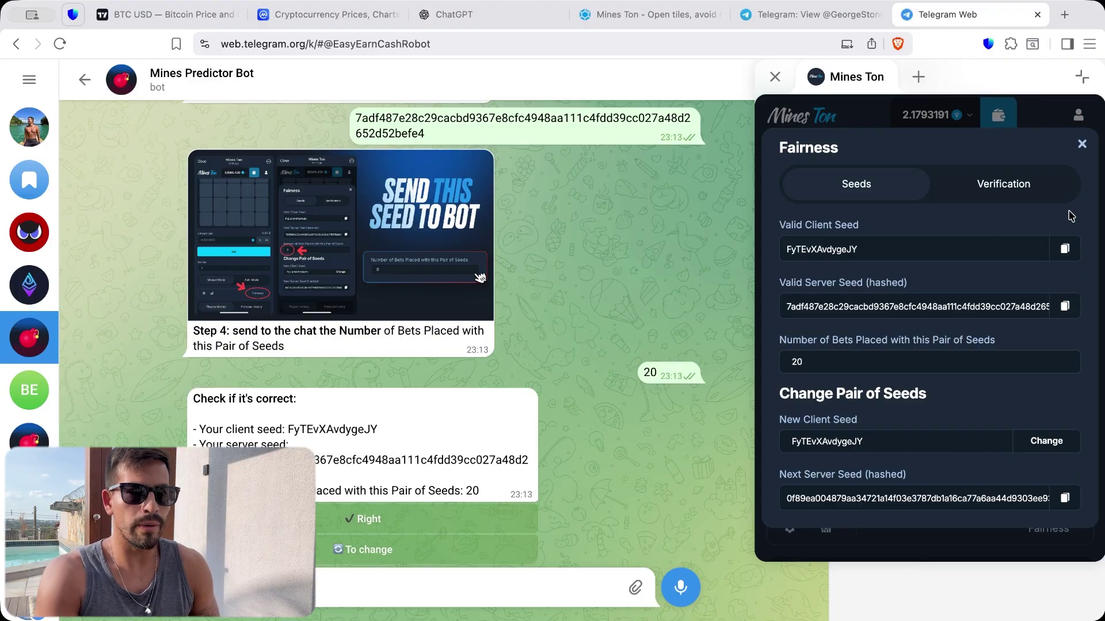
Step: Switch the Mines Ton balance to BTC and request 3-bomb signals from the bot
{"action": "left_click", "coordinate": [1081, 144]}
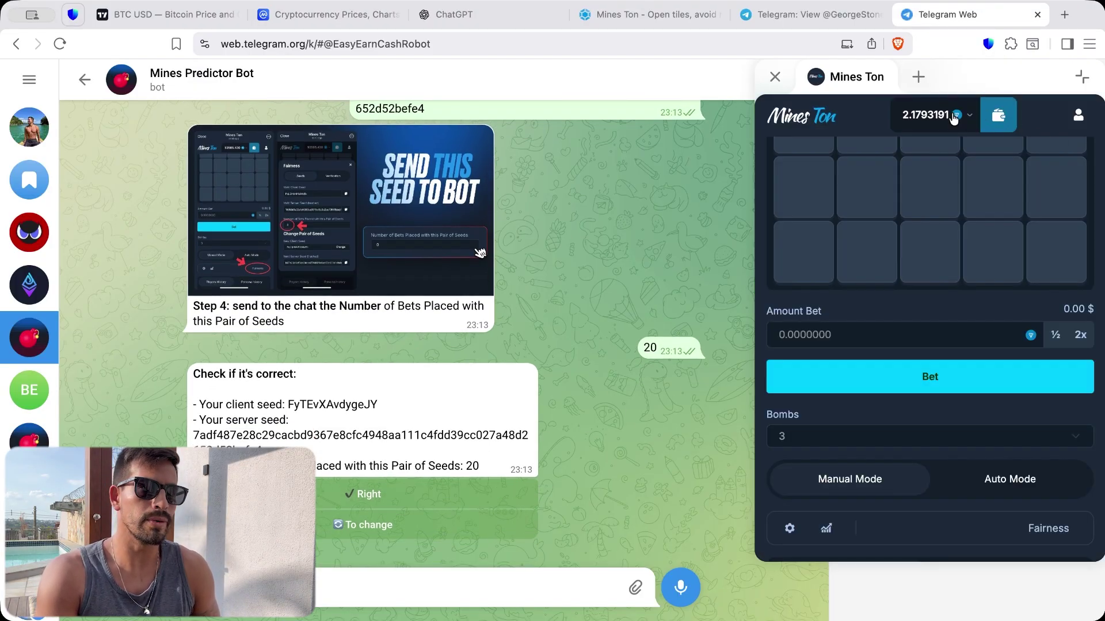
{"action": "left_click", "coordinate": [954, 118]}
{"action": "left_click", "coordinate": [943, 269]}
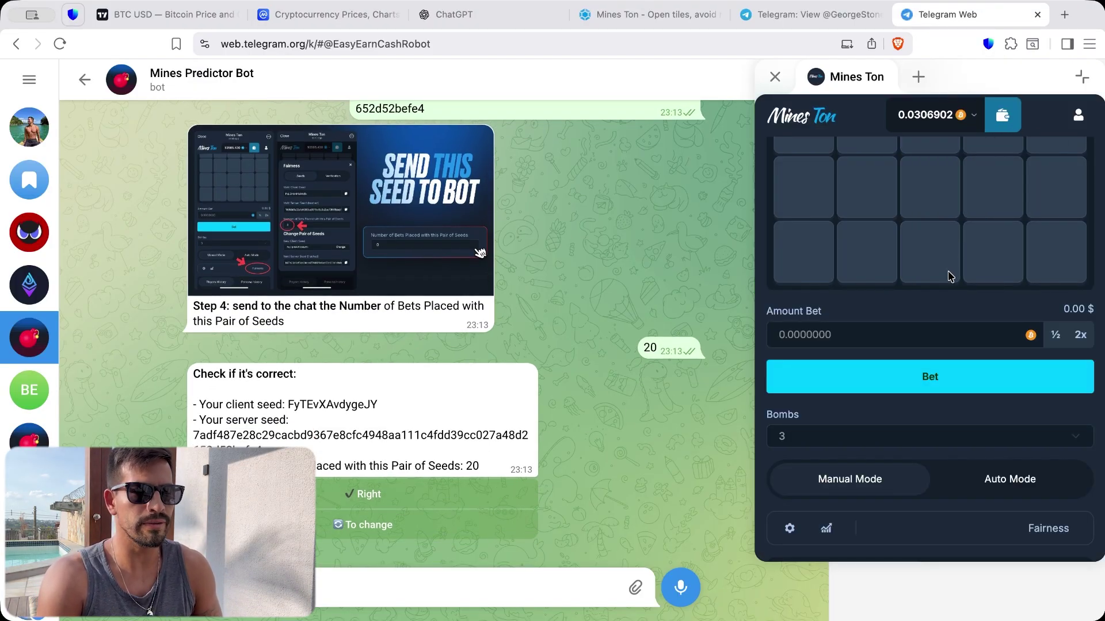
{"action": "scroll", "coordinate": [949, 302], "scroll_direction": "up", "scroll_amount": 3}
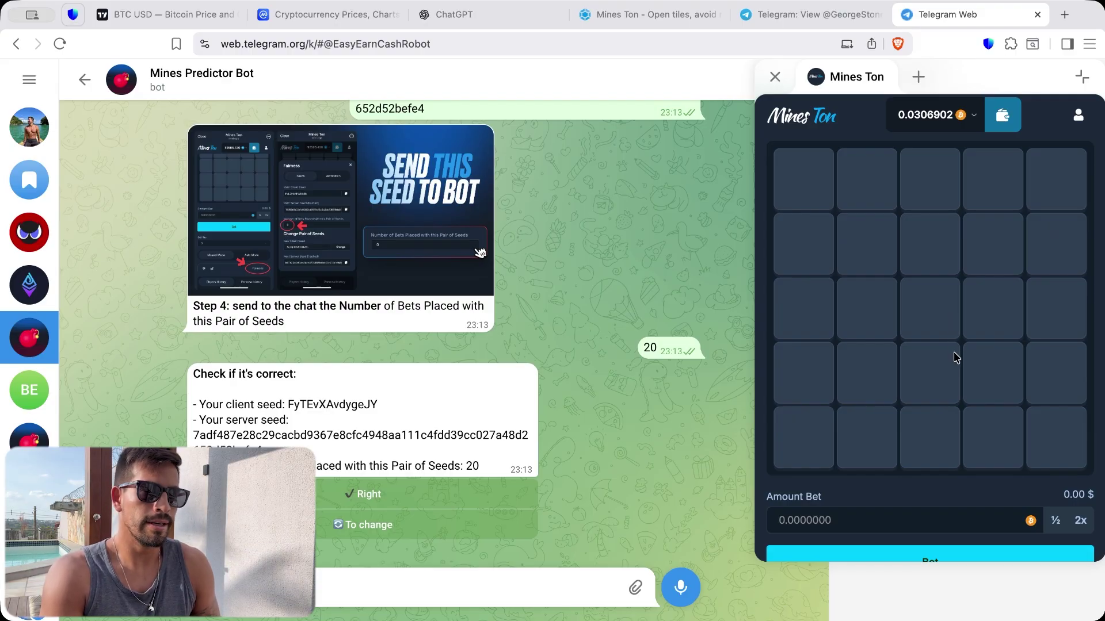
{"action": "left_click_drag", "start_coordinate": [1009, 83], "coordinate": [699, 114]}
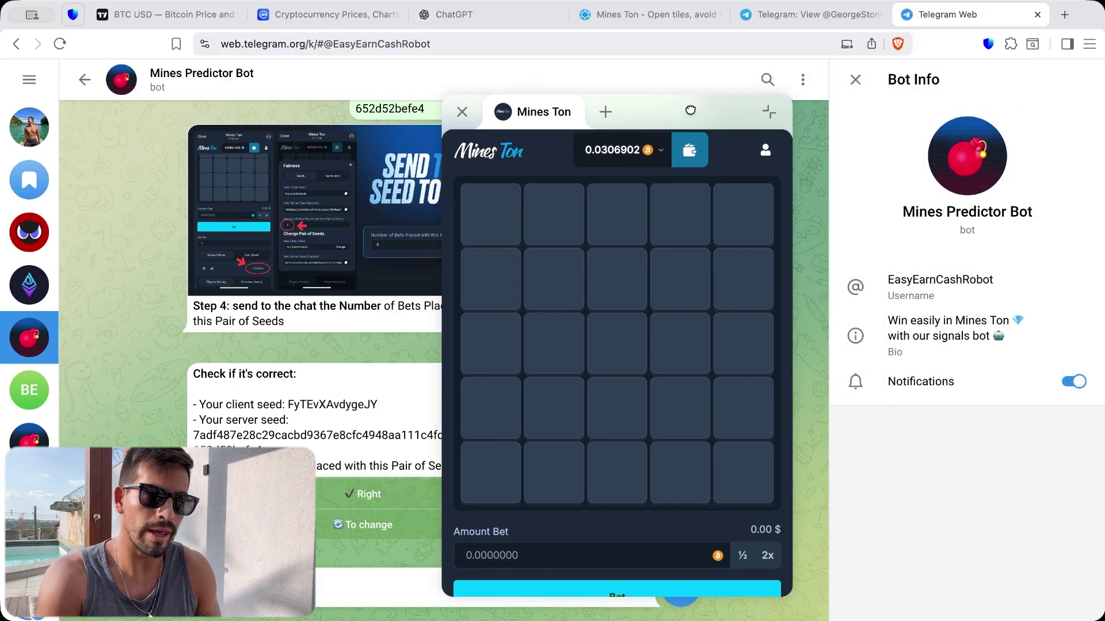
{"action": "left_click", "coordinate": [853, 80]}
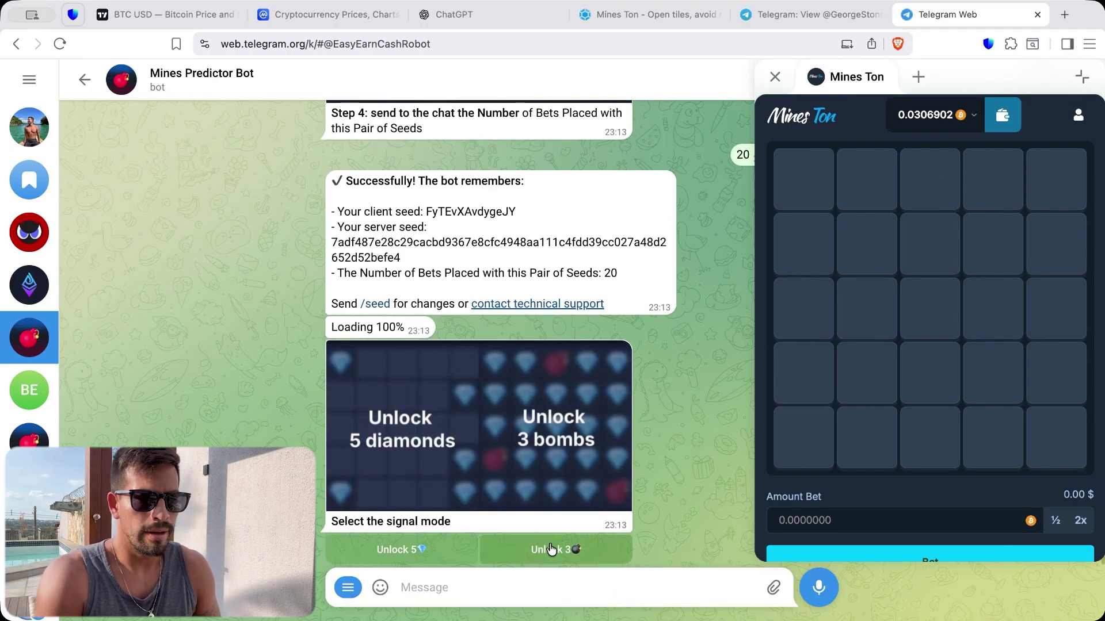
{"action": "left_click", "coordinate": [551, 549]}
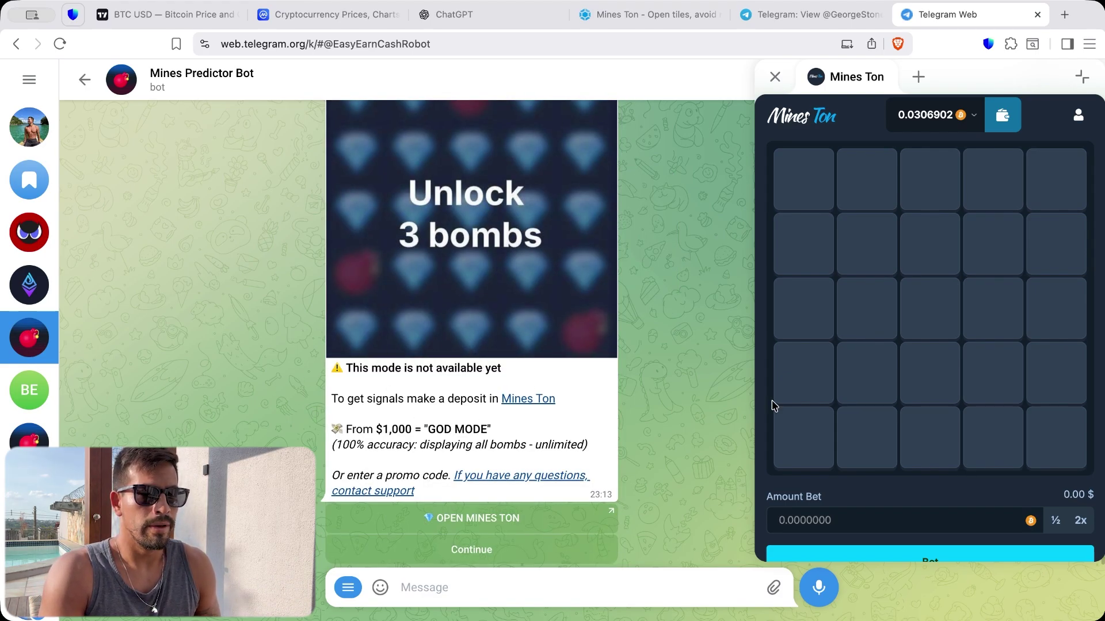
Step: Copy the BTC deposit address from the game wallet's Deposit page
{"action": "left_click", "coordinate": [1001, 115]}
{"action": "left_click", "coordinate": [863, 481]}
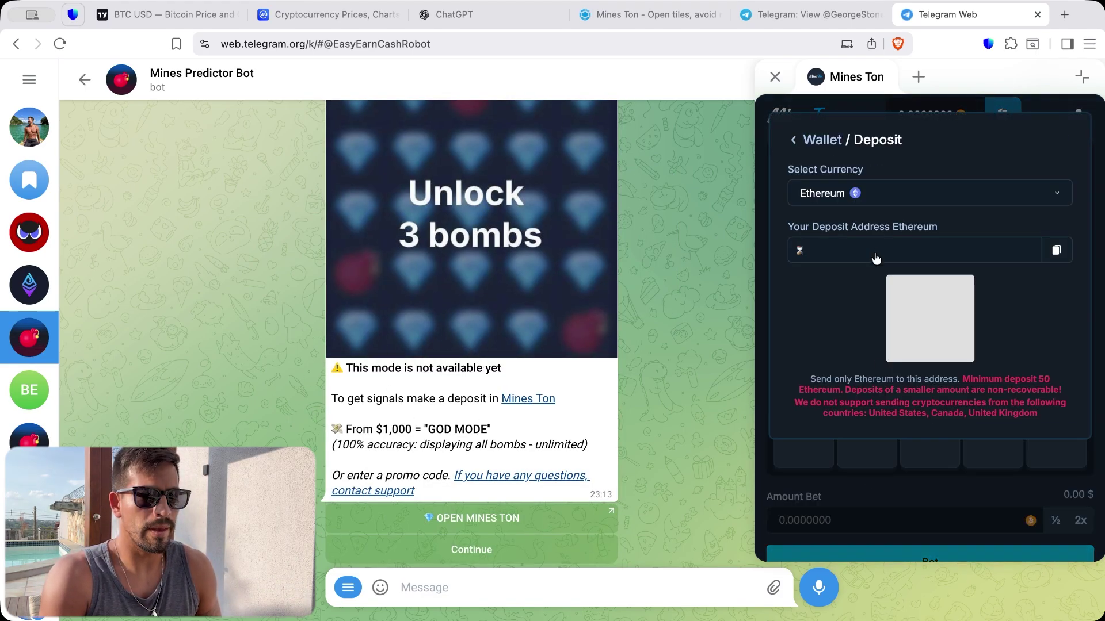
{"action": "left_click", "coordinate": [892, 194]}
{"action": "left_click", "coordinate": [824, 265]}
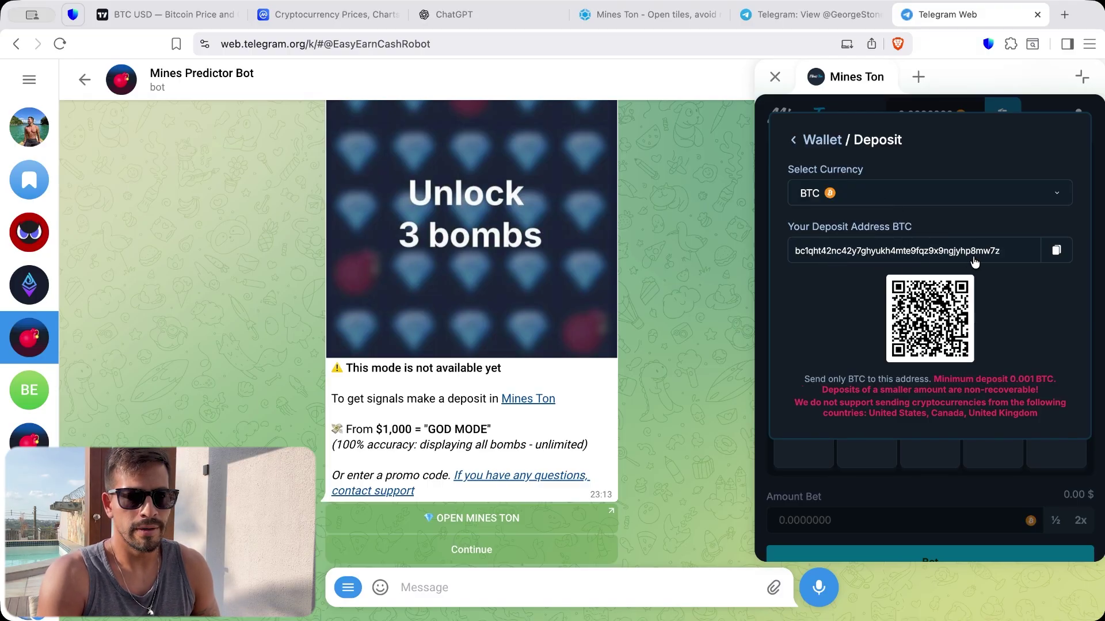
{"action": "left_click", "coordinate": [1056, 250]}
Step: Send 0.012 BTC from Trust Wallet to the copied Mines Ton deposit address
{"action": "left_click", "coordinate": [74, 15]}
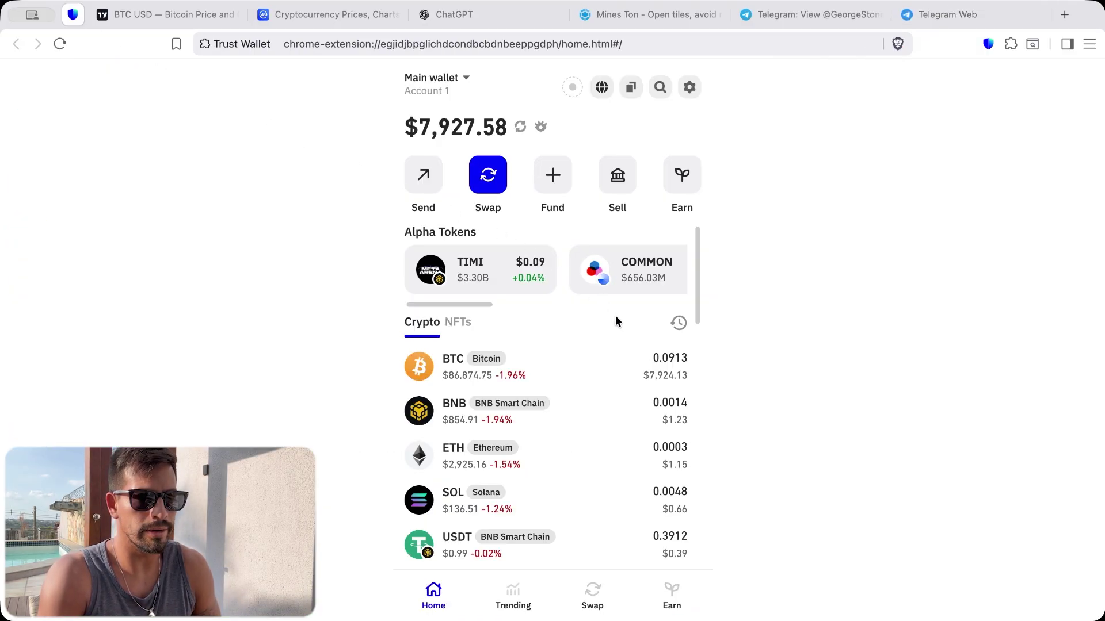
{"action": "left_click", "coordinate": [617, 367]}
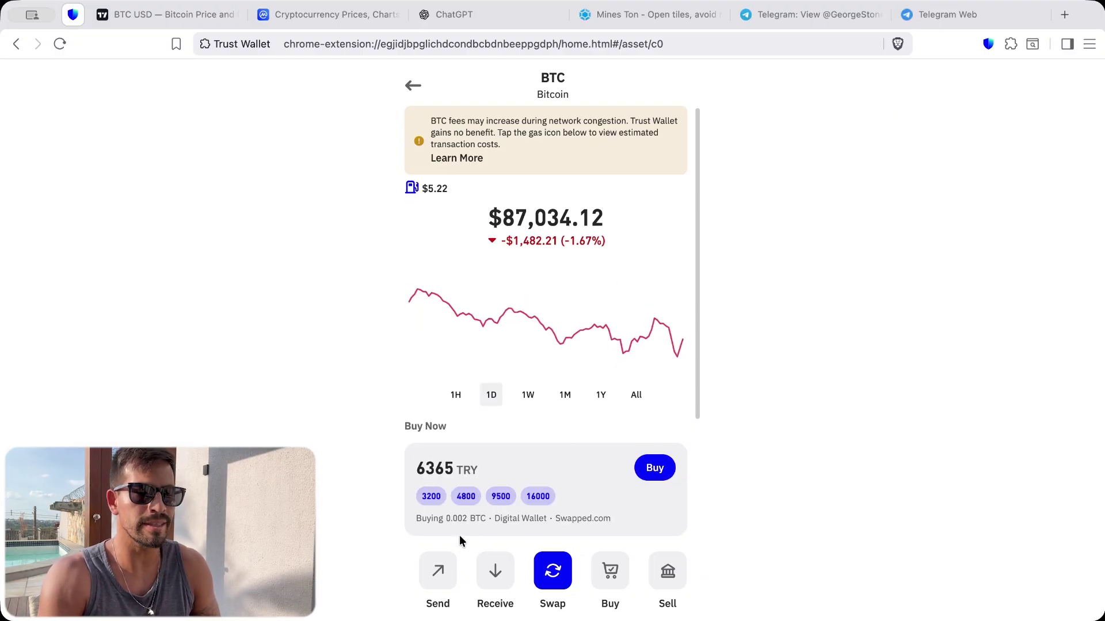
{"action": "left_click", "coordinate": [439, 563]}
{"action": "key", "text": "ctrl+v"}
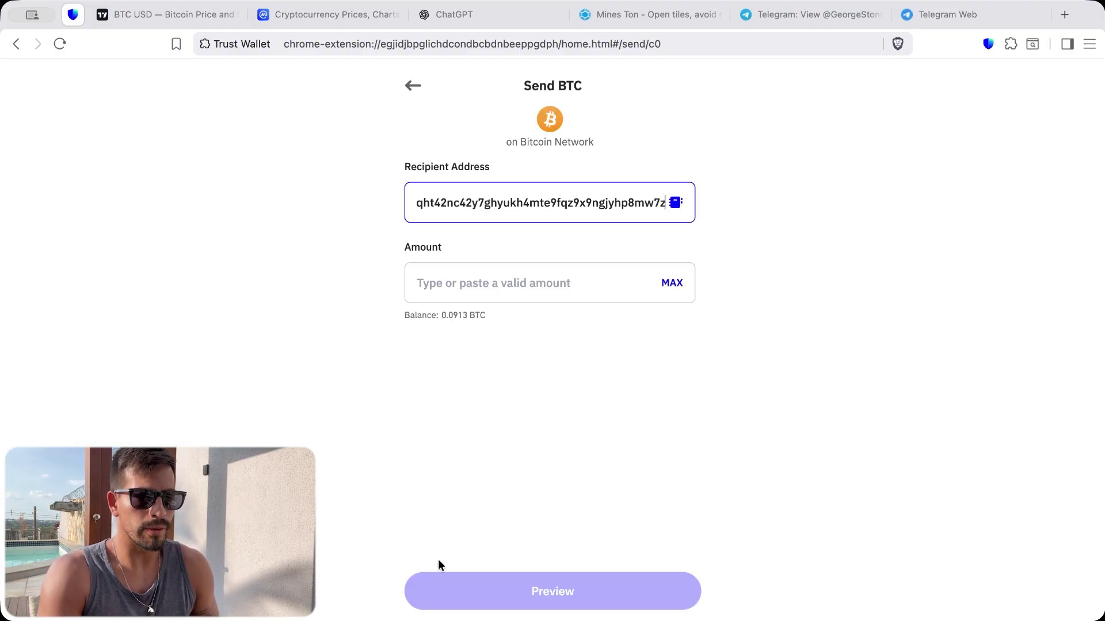
{"action": "left_click", "coordinate": [577, 284]}
{"action": "type", "text": "0."}
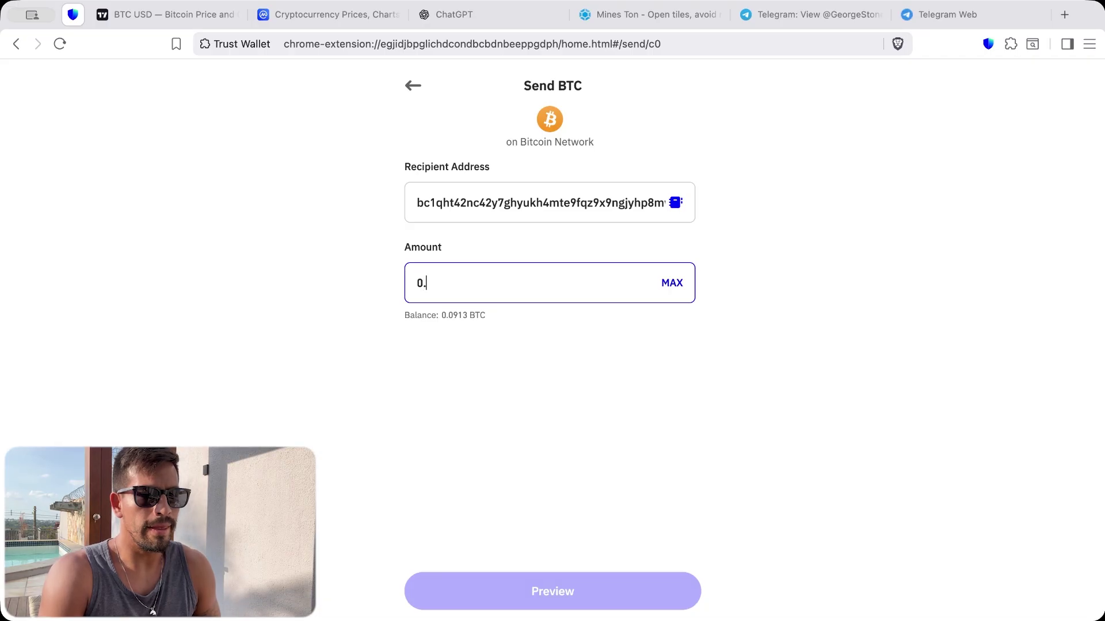
{"action": "type", "text": "012"}
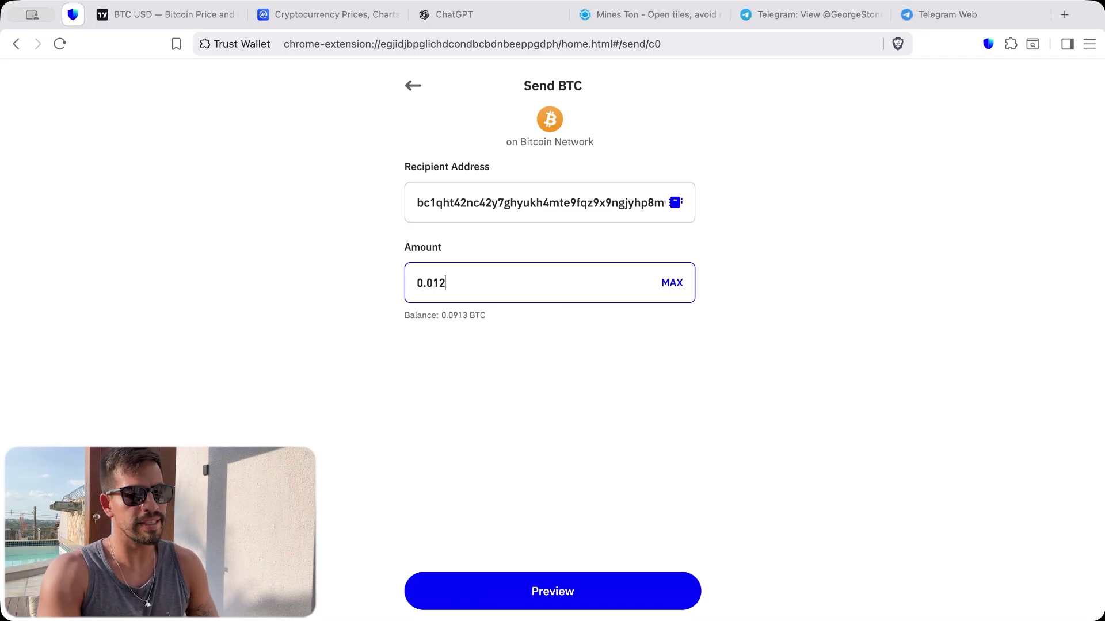
{"action": "left_click", "coordinate": [540, 592]}
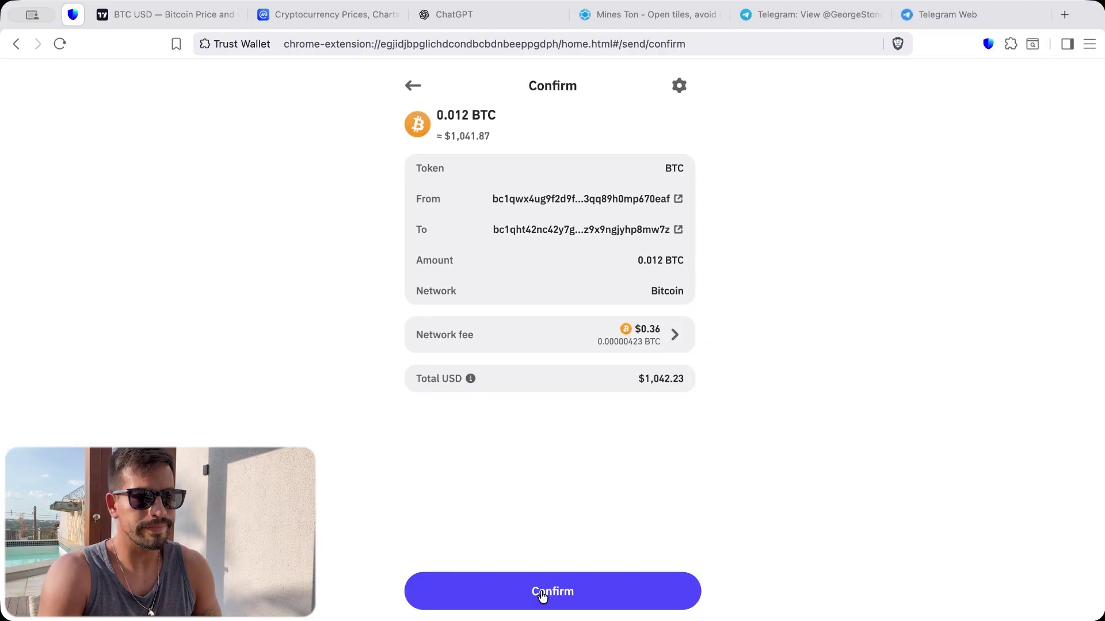
{"action": "left_click", "coordinate": [542, 594]}
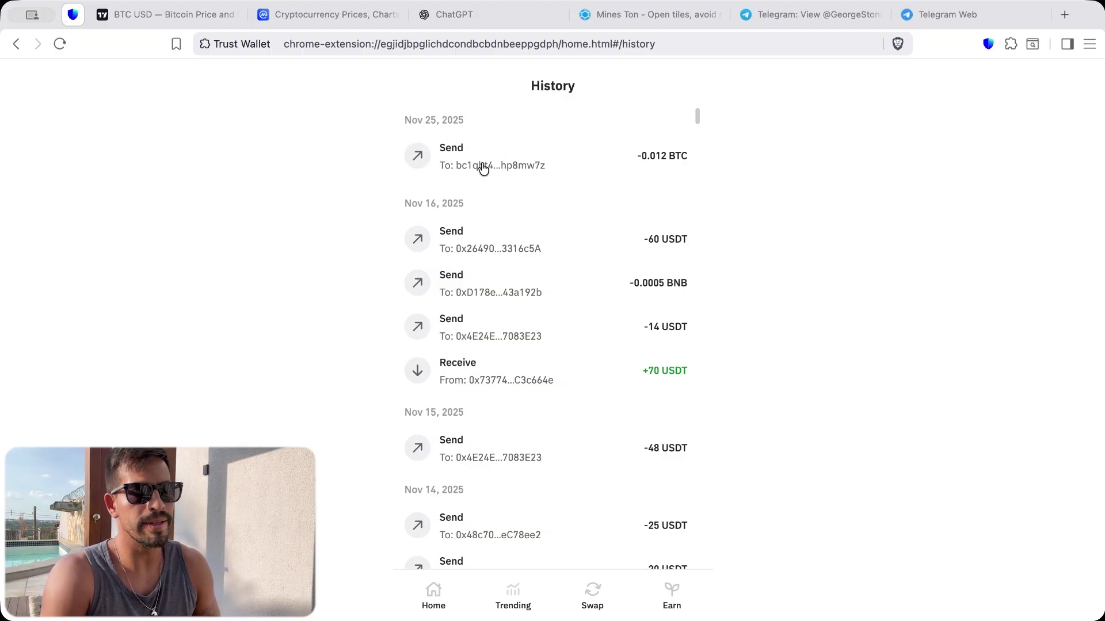
Step: Close the game wallet and reload Mines Ton so the balance reads about 0.0427 BTC
{"action": "left_click", "coordinate": [948, 17]}
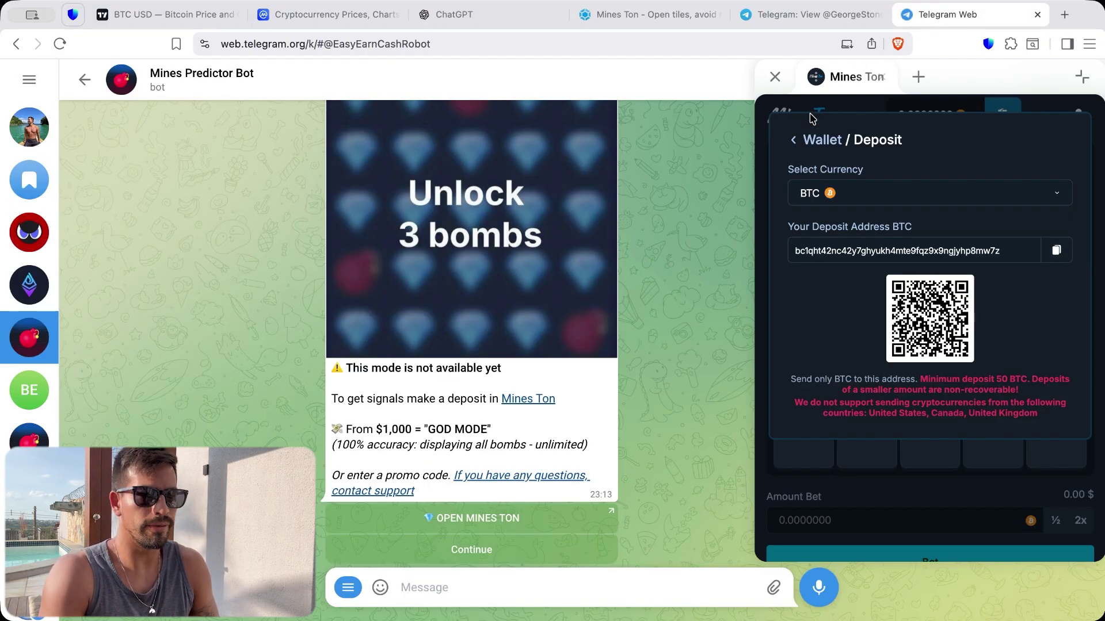
{"action": "left_click", "coordinate": [798, 144]}
{"action": "left_click", "coordinate": [1062, 140]}
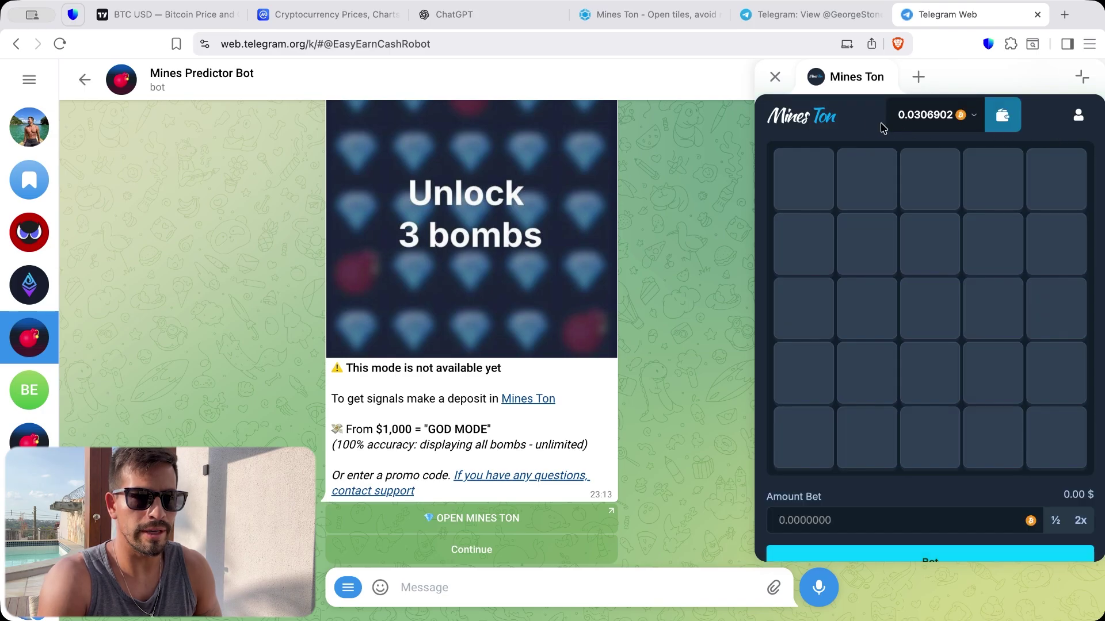
{"action": "left_click", "coordinate": [819, 79]}
{"action": "left_click", "coordinate": [833, 115]}
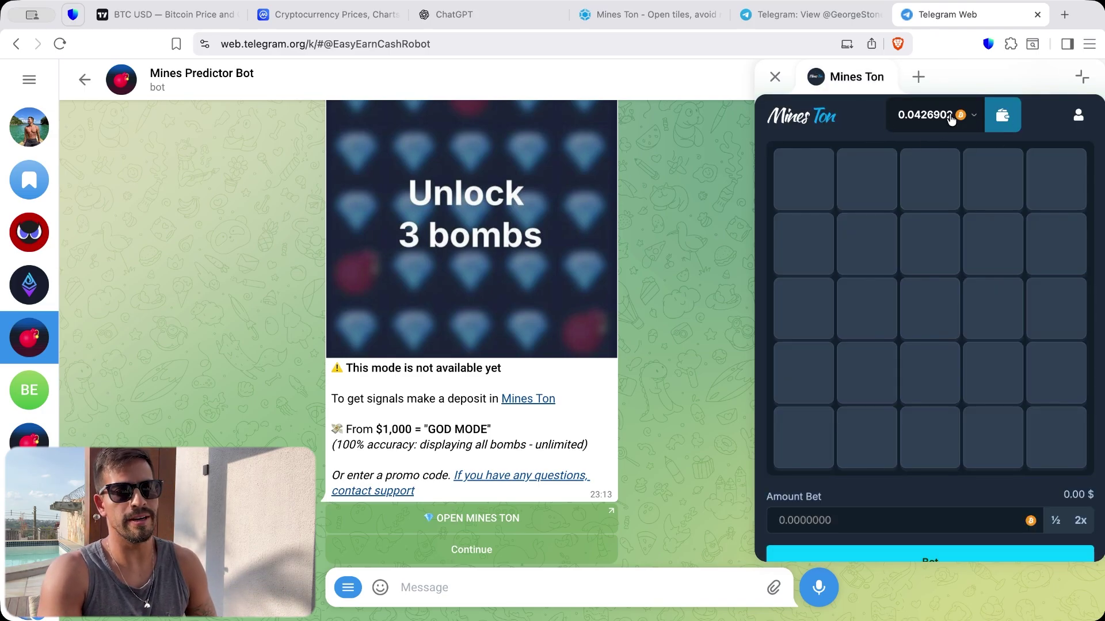
Step: Get a mine signal from the bot and place a 0.00006 BTC bet
{"action": "left_click", "coordinate": [463, 556]}
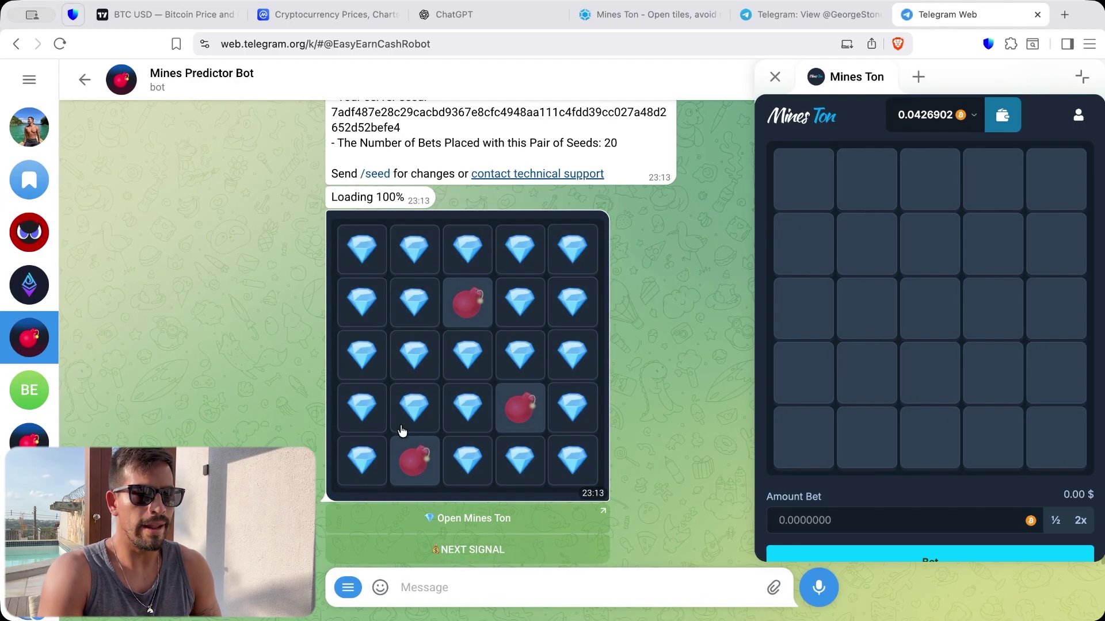
{"action": "left_click", "coordinate": [865, 523]}
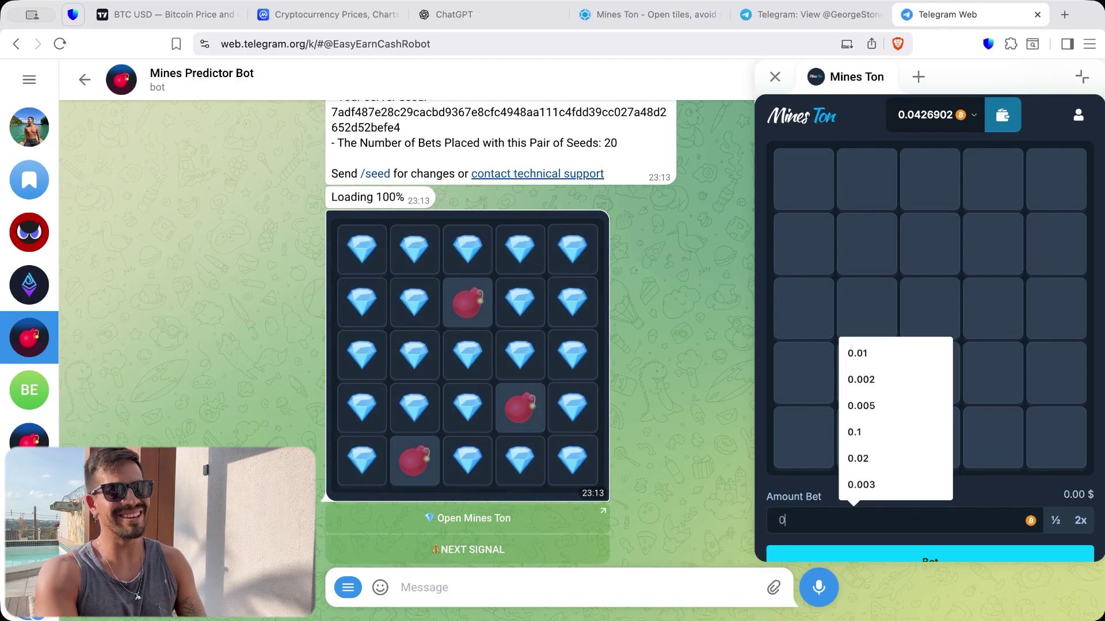
{"action": "type", "text": ".00006"}
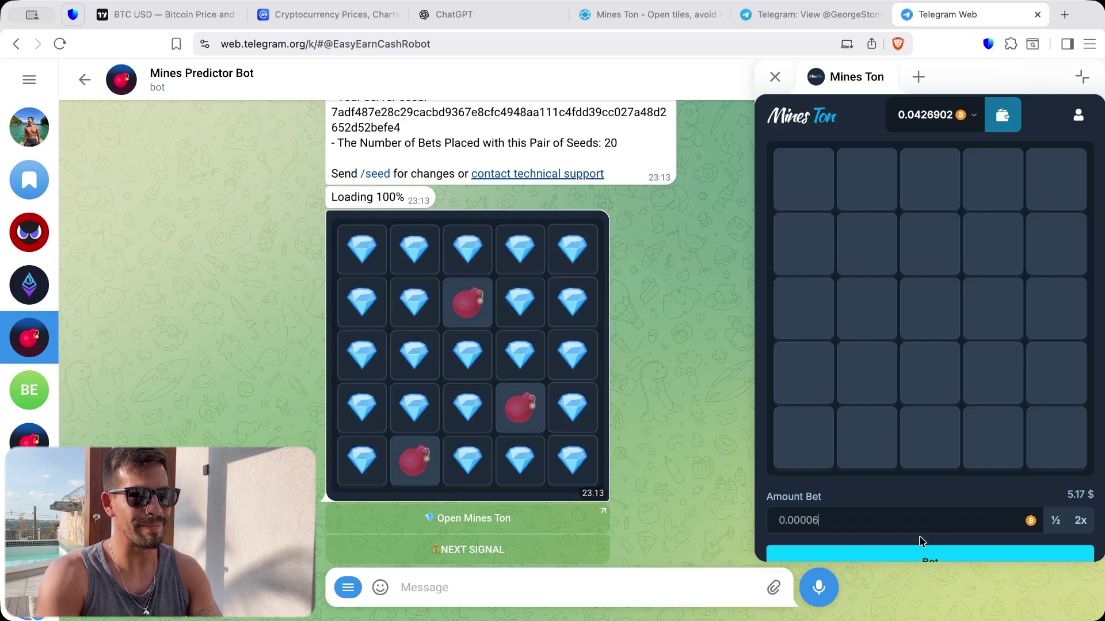
{"action": "left_click", "coordinate": [931, 555]}
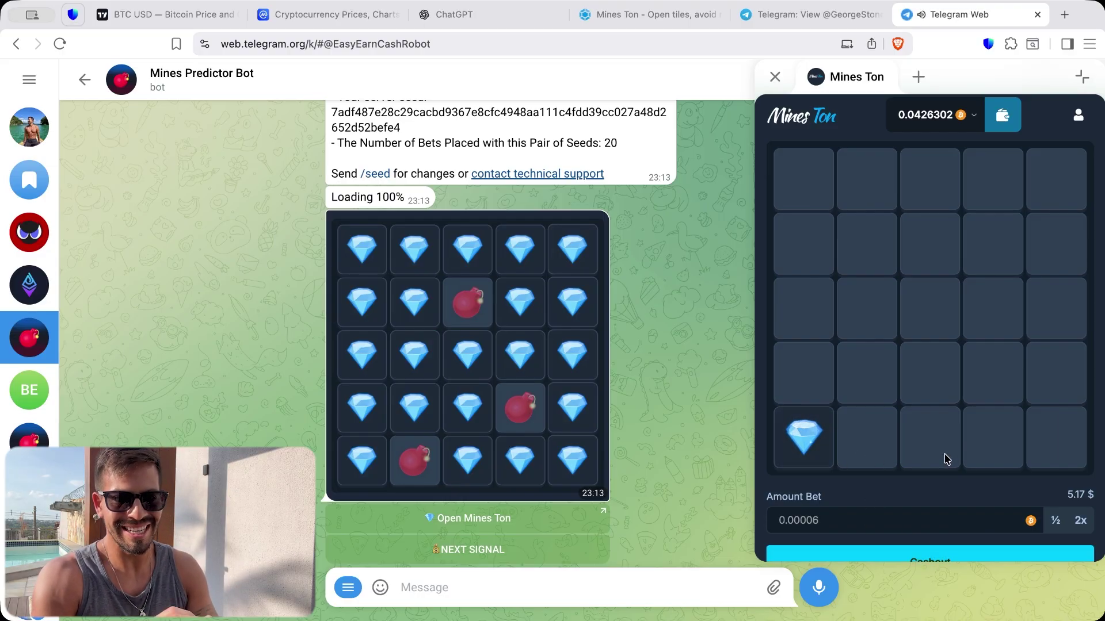
Step: Reveal the signalled safe tiles along the bottom row, right column and top row
{"action": "left_click", "coordinate": [993, 437]}
{"action": "left_click", "coordinate": [1056, 438]}
{"action": "left_click", "coordinate": [1056, 373]}
{"action": "left_click", "coordinate": [1057, 308]}
{"action": "left_click", "coordinate": [1057, 243]}
{"action": "left_click", "coordinate": [1031, 179]}
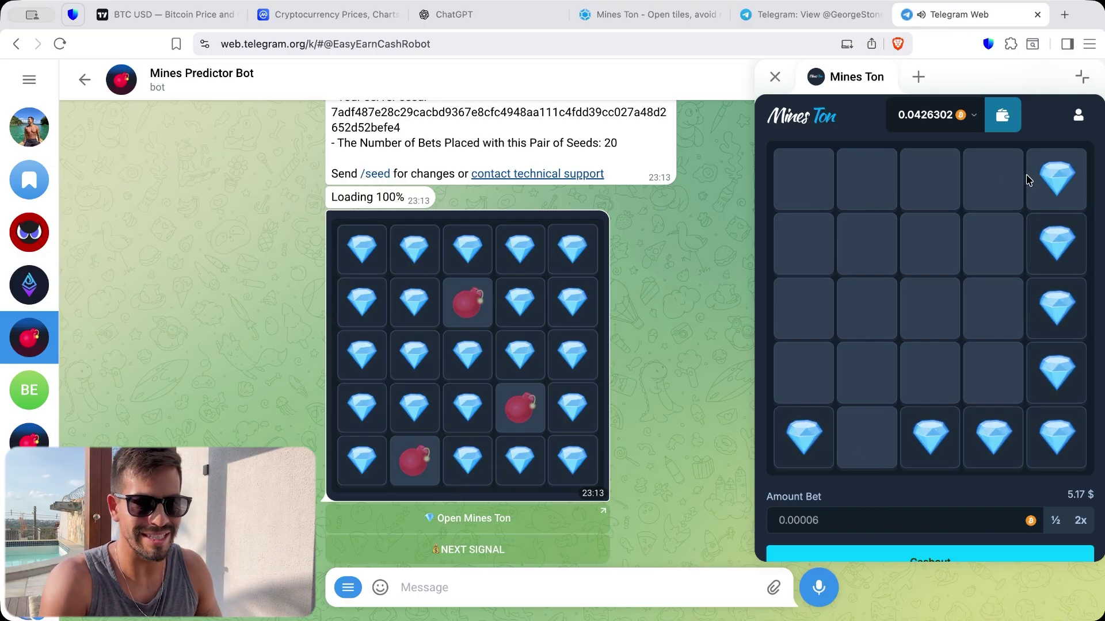
{"action": "left_click", "coordinate": [992, 180]}
{"action": "left_click", "coordinate": [931, 180]}
{"action": "left_click", "coordinate": [867, 179]}
{"action": "left_click", "coordinate": [804, 179]}
Step: Reveal the remaining signalled inner tiles to win the round at 2277x
{"action": "left_click", "coordinate": [804, 243]}
{"action": "left_click", "coordinate": [866, 244]}
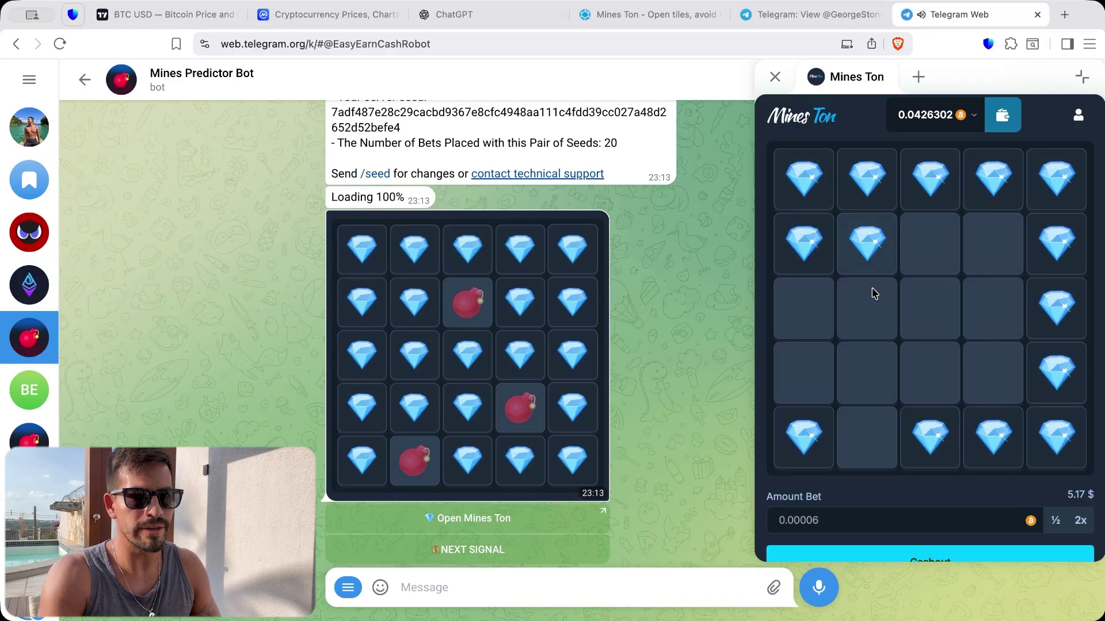
{"action": "left_click", "coordinate": [867, 308]}
{"action": "left_click", "coordinate": [803, 308]}
{"action": "left_click", "coordinate": [803, 373]}
{"action": "left_click", "coordinate": [866, 373]}
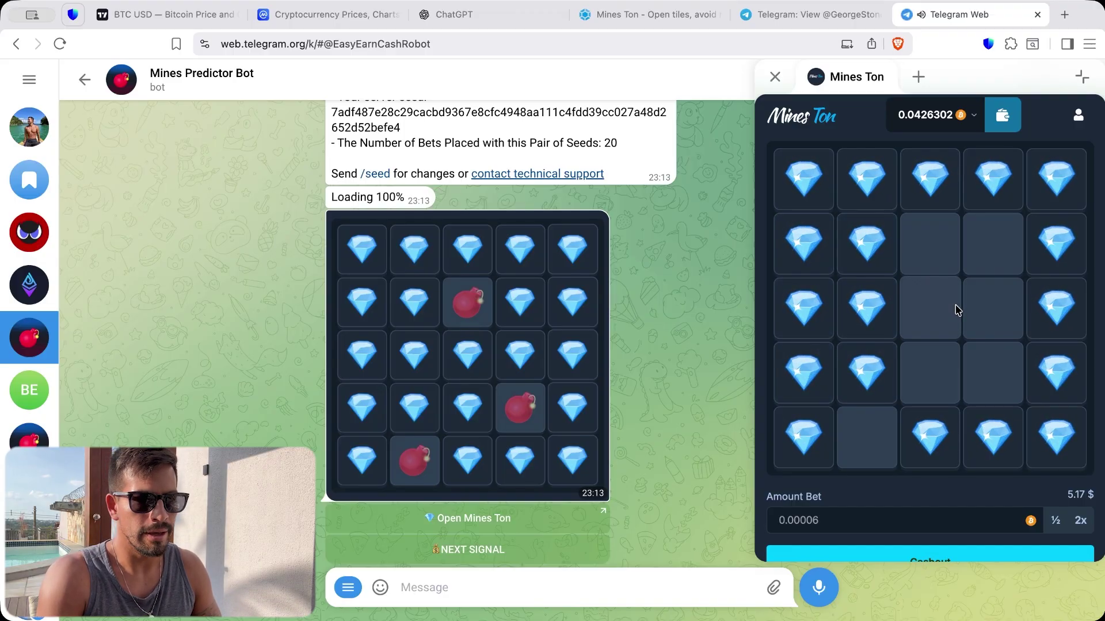
{"action": "left_click", "coordinate": [956, 310]}
{"action": "left_click", "coordinate": [994, 311]}
{"action": "left_click", "coordinate": [995, 255]}
{"action": "left_click", "coordinate": [923, 371]}
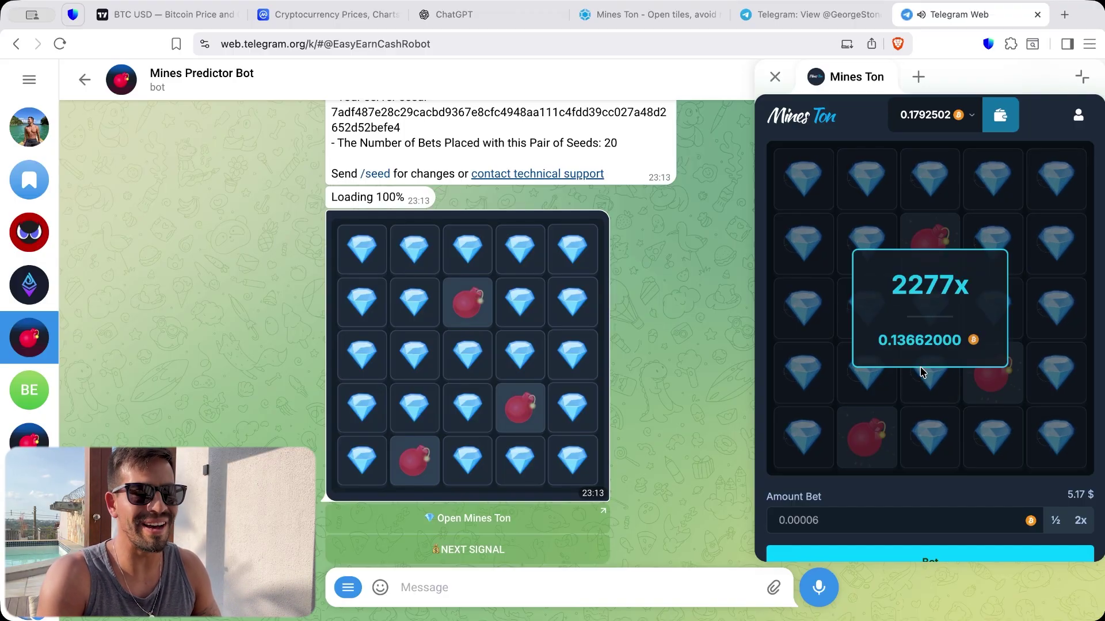
Step: Open the Mines Ton withdrawal form with BTC as the currency
{"action": "left_click", "coordinate": [1001, 115]}
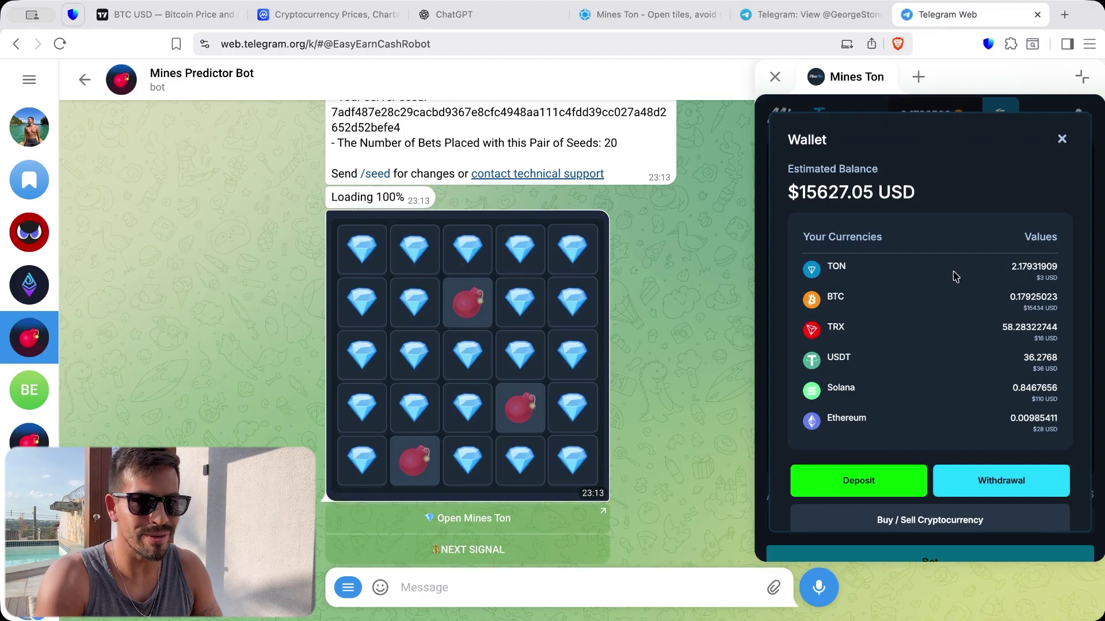
{"action": "left_click", "coordinate": [1029, 478]}
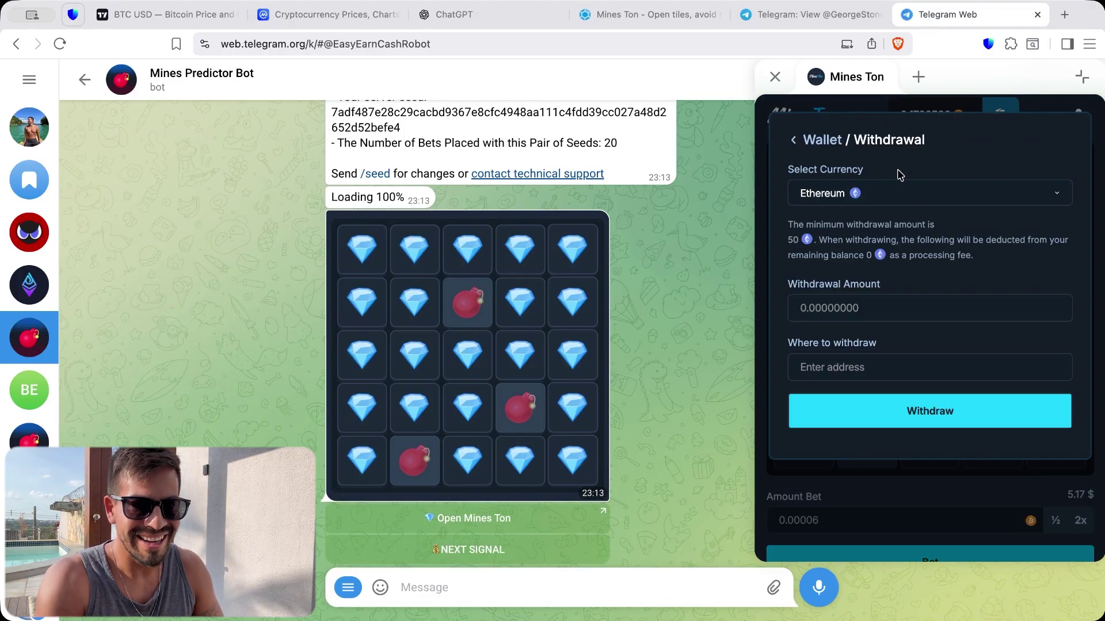
{"action": "left_click", "coordinate": [897, 193]}
{"action": "left_click", "coordinate": [834, 270]}
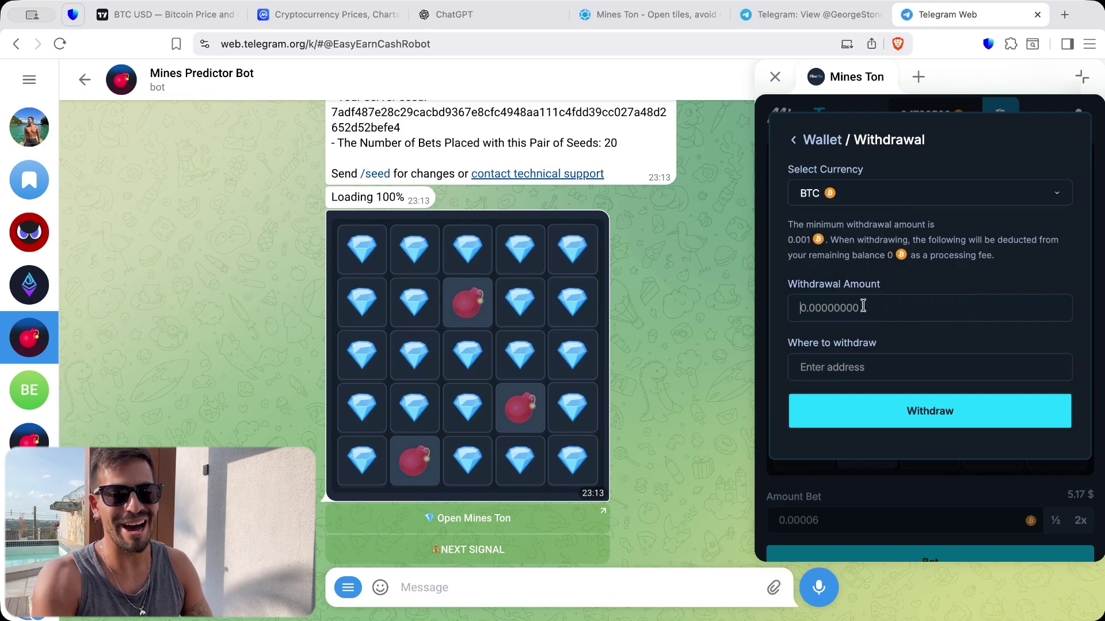
{"action": "type", "text": "0.179"}
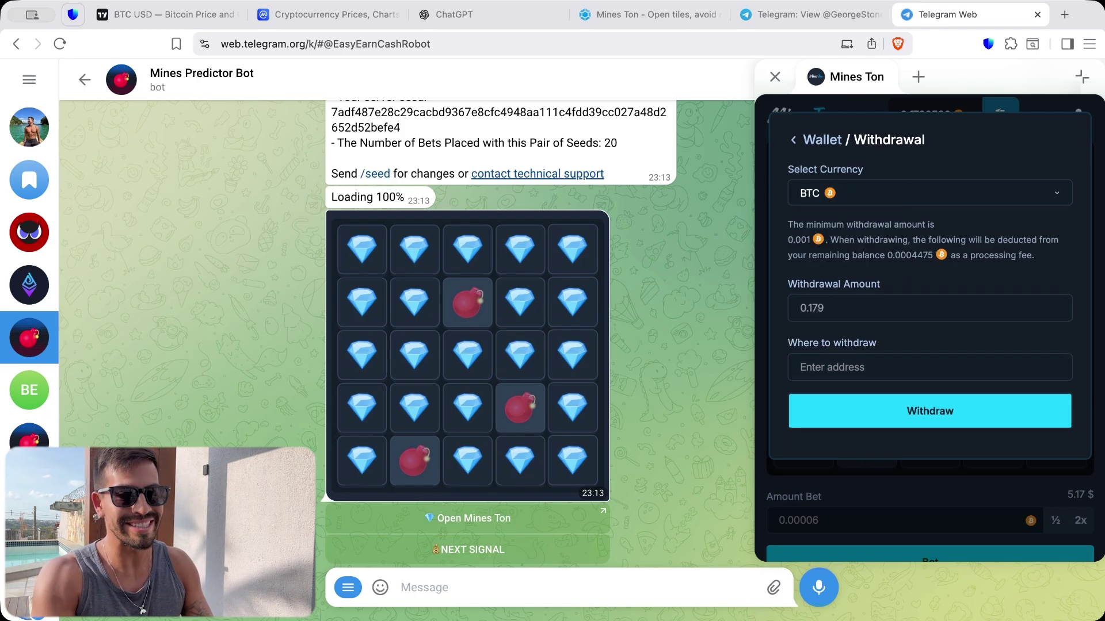
Step: Take the Trust Wallet BTC address and submit a 0.179 BTC withdrawal to it
{"action": "left_click", "coordinate": [74, 16]}
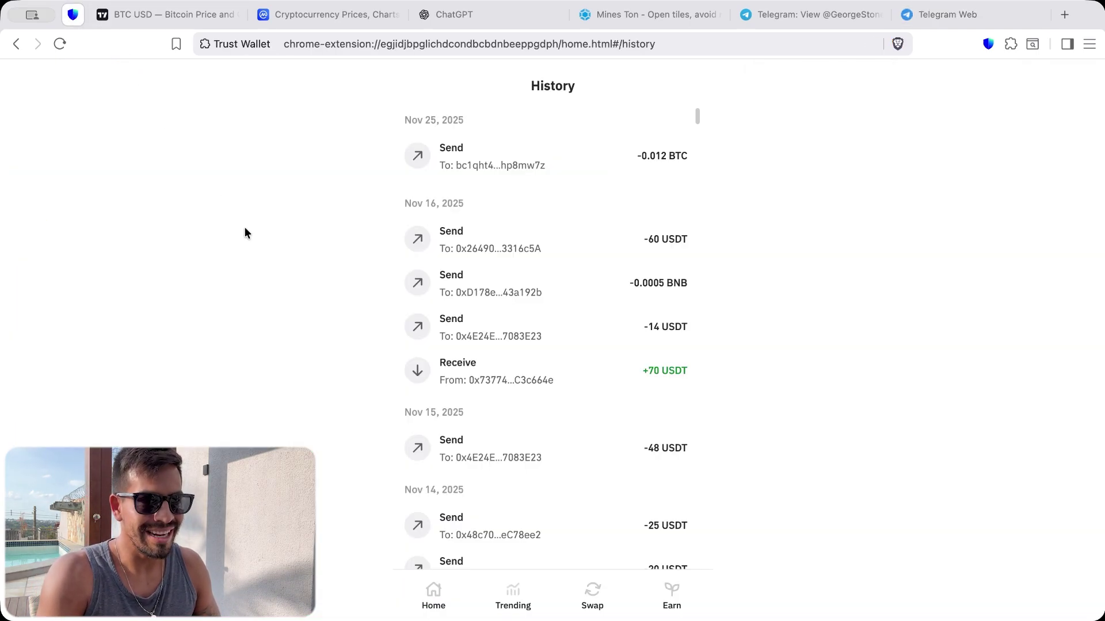
{"action": "left_click", "coordinate": [442, 586]}
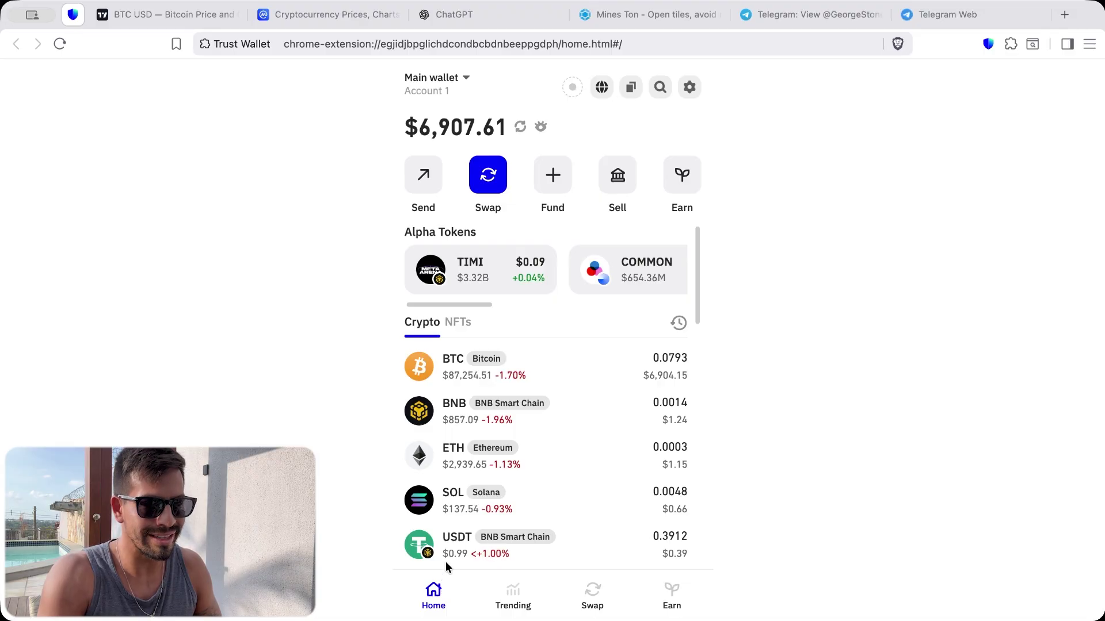
{"action": "left_click", "coordinate": [950, 15]}
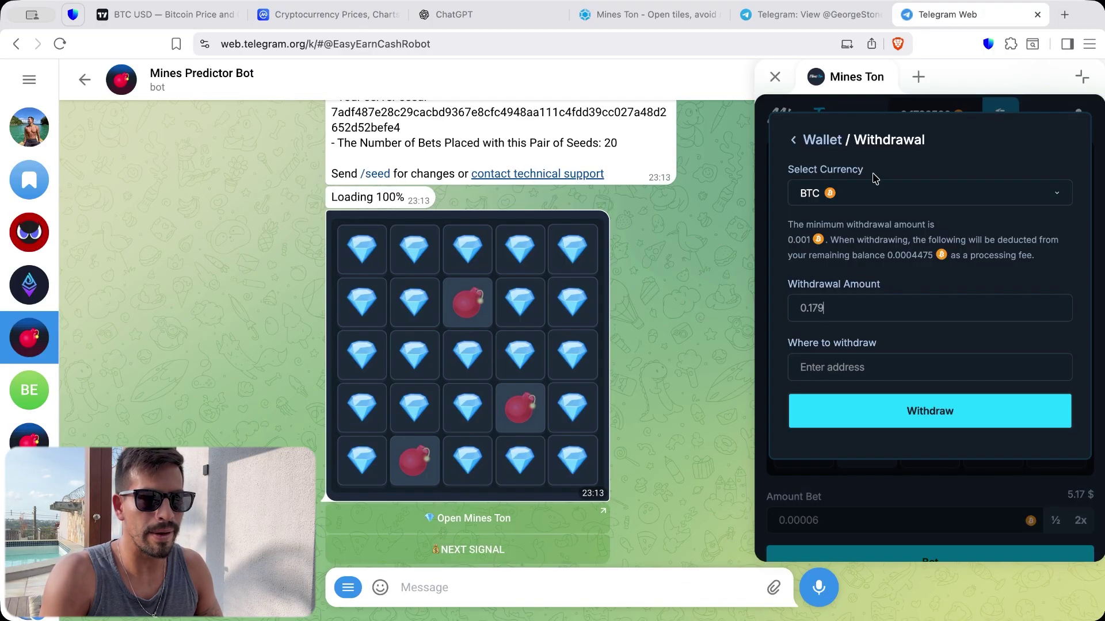
{"action": "left_click", "coordinate": [880, 405]}
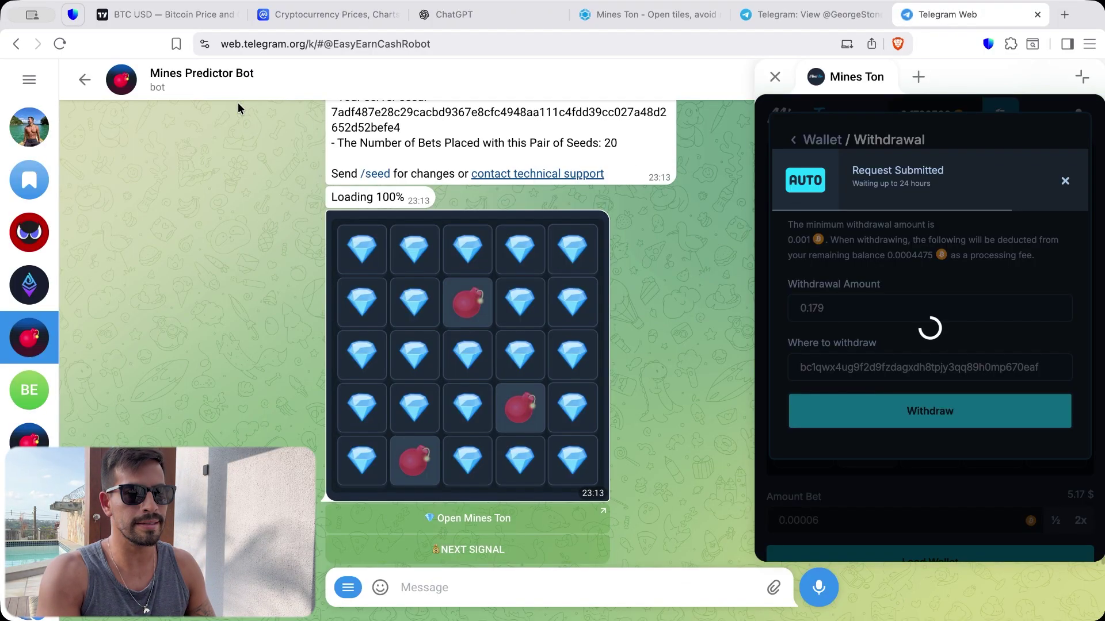
Step: Refresh Trust Wallet, open the +0.179 BTC receive in History and view it on mempool.space
{"action": "left_click", "coordinate": [84, 18]}
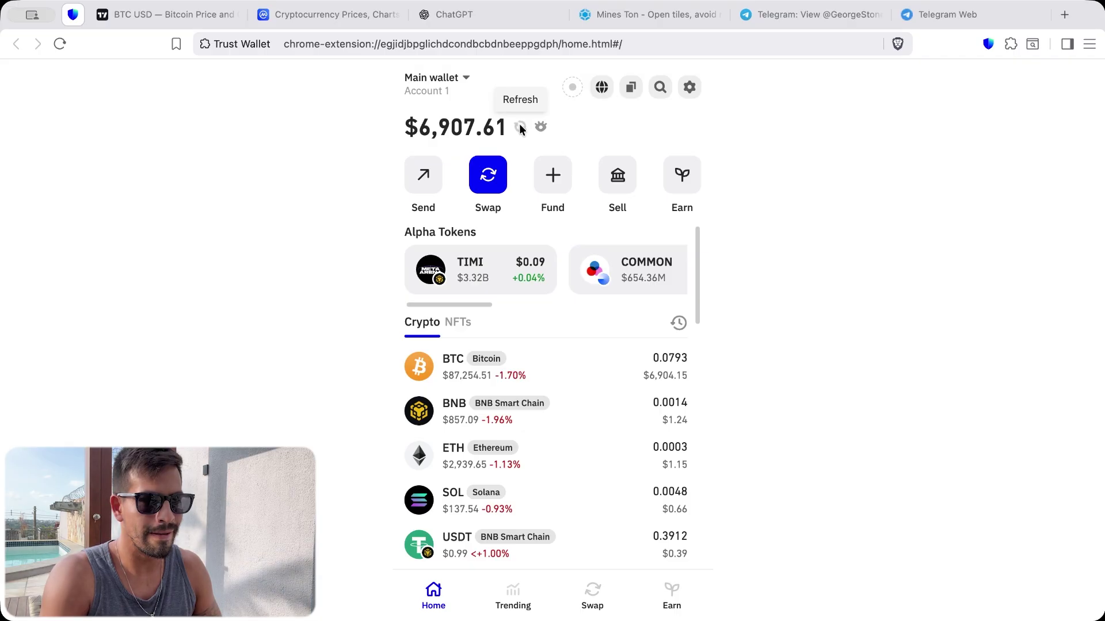
{"action": "left_click", "coordinate": [520, 127]}
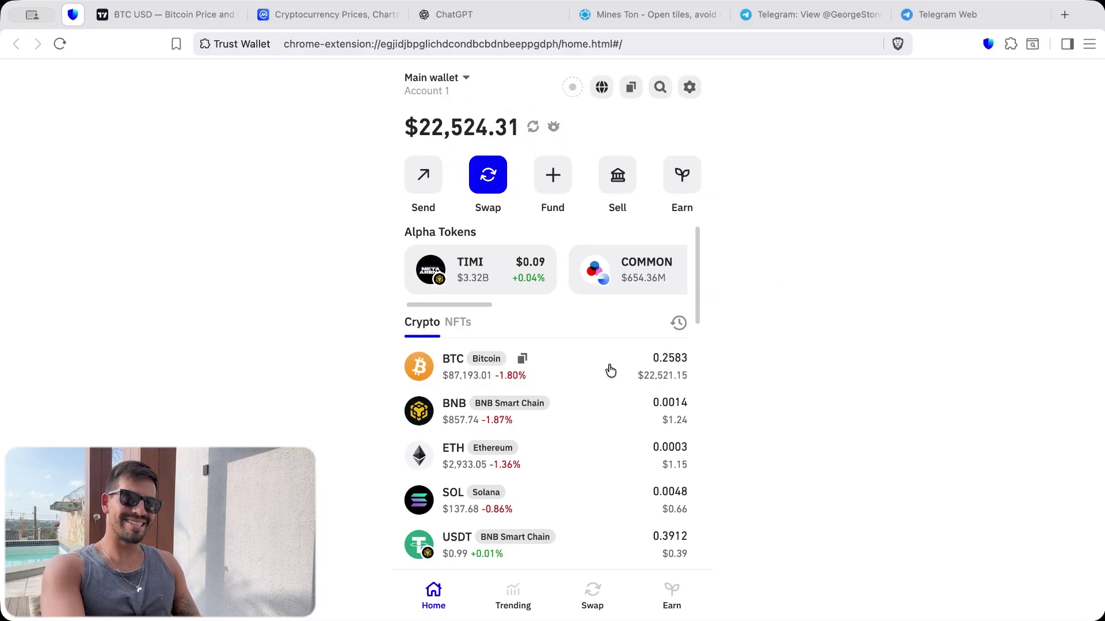
{"action": "left_click", "coordinate": [678, 325]}
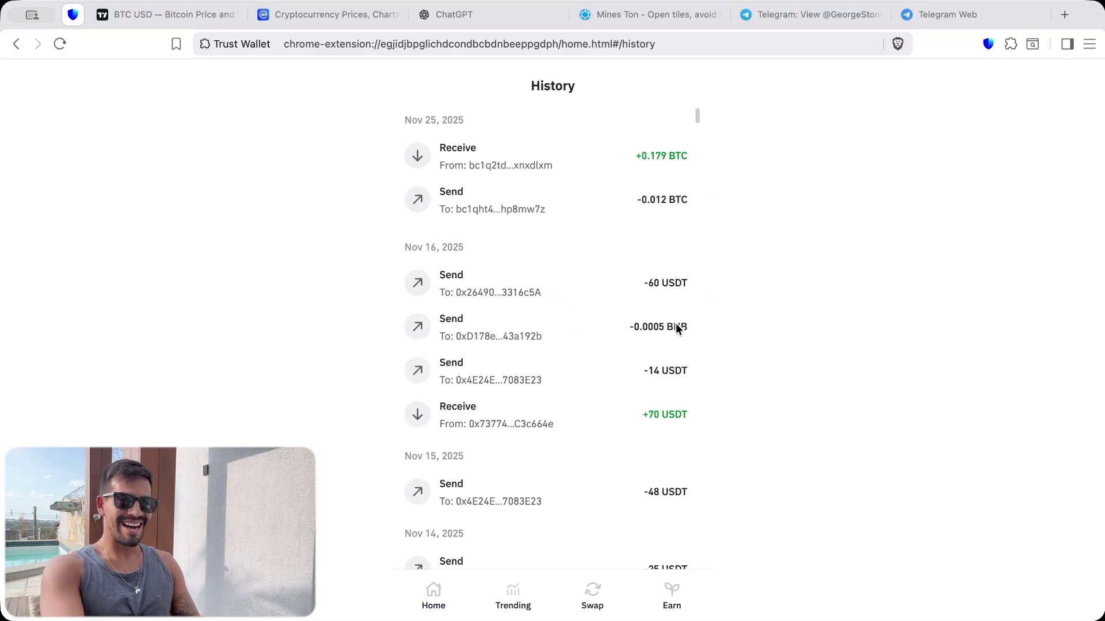
{"action": "left_click", "coordinate": [612, 154]}
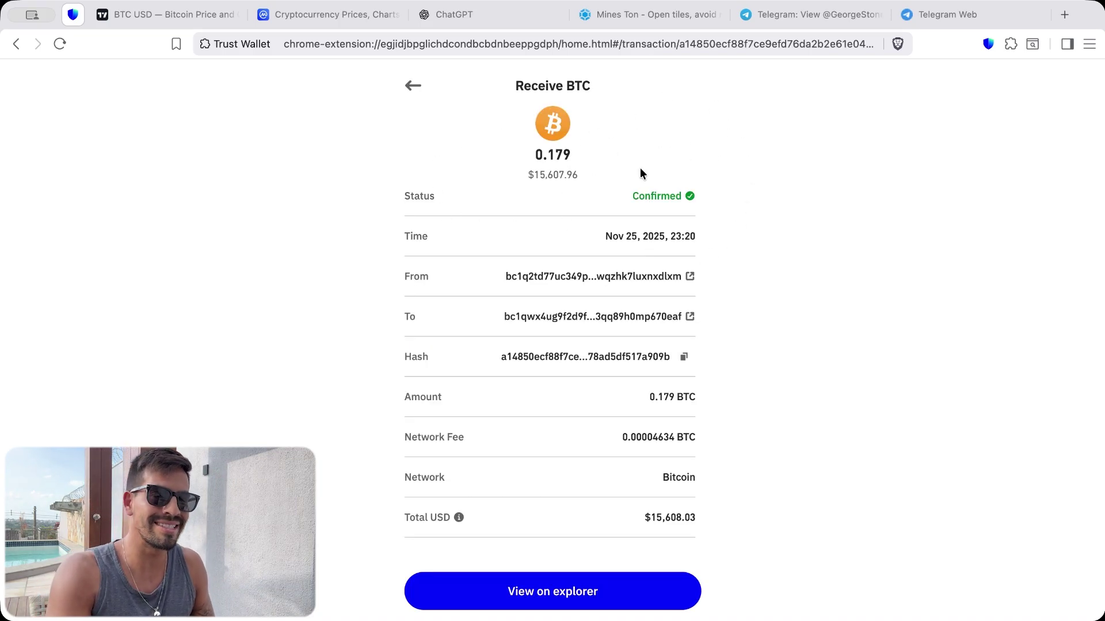
{"action": "left_click", "coordinate": [555, 593]}
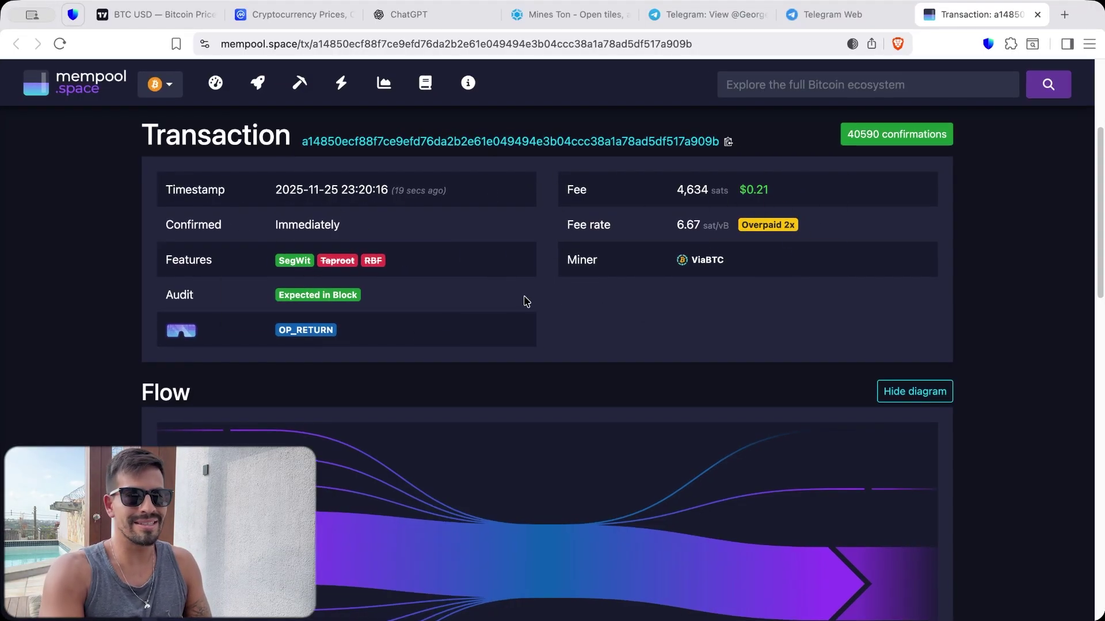
{"action": "scroll", "coordinate": [733, 468], "scroll_direction": "down", "scroll_amount": 7}
{"action": "scroll", "coordinate": [626, 319], "scroll_direction": "down", "scroll_amount": 3}
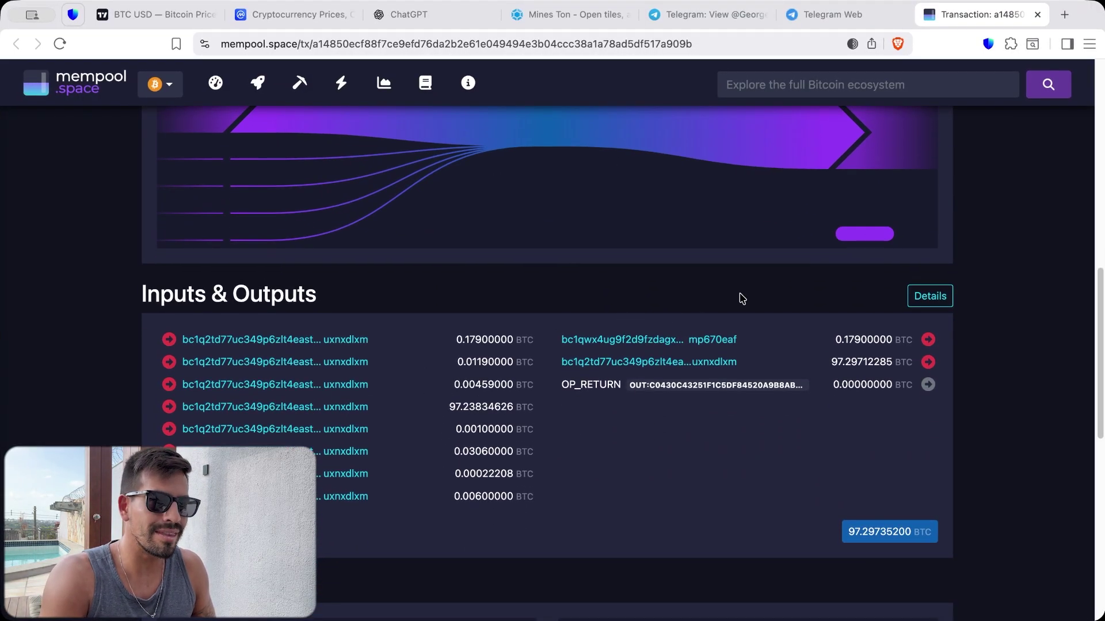
{"action": "scroll", "coordinate": [917, 432], "scroll_direction": "up", "scroll_amount": 2}
{"action": "scroll", "coordinate": [914, 259], "scroll_direction": "up", "scroll_amount": 1}
Step: Return to the George Stones channel preview page showing 1,117 subscribers
{"action": "left_click", "coordinate": [707, 15]}
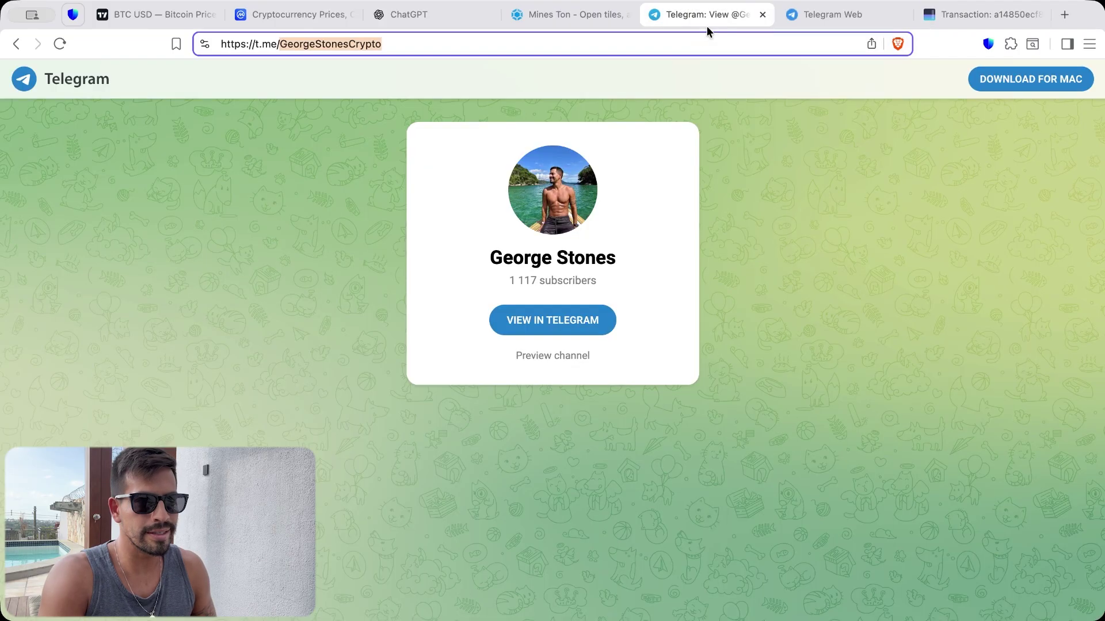